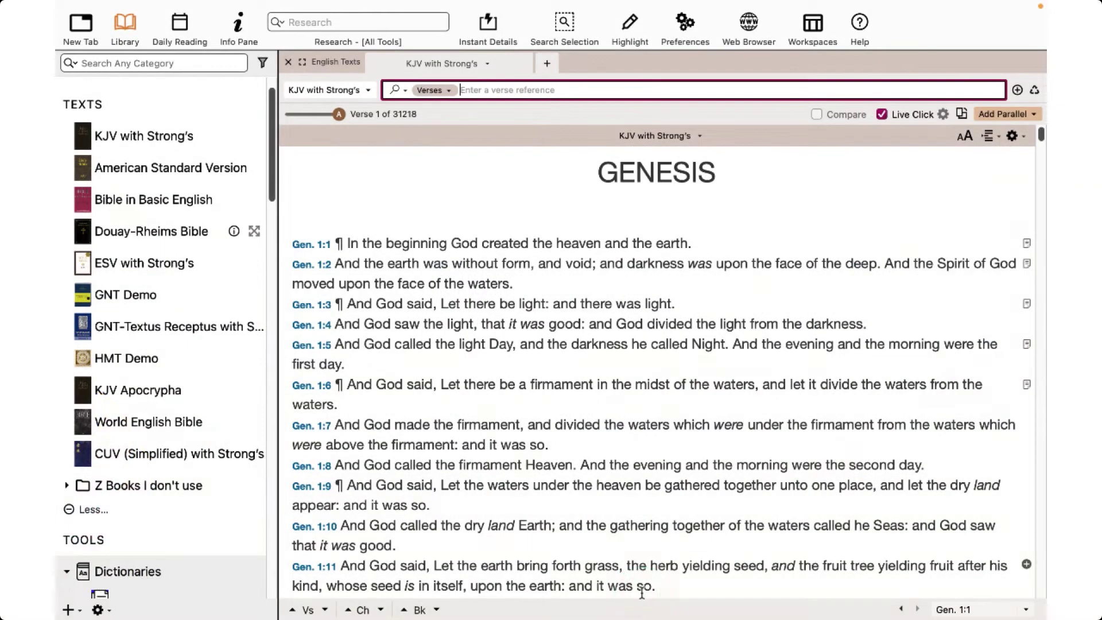
# Show KJV with Strong's at Genesis 1 beside the library's list of installed Texts
pyautogui.click(642, 593)
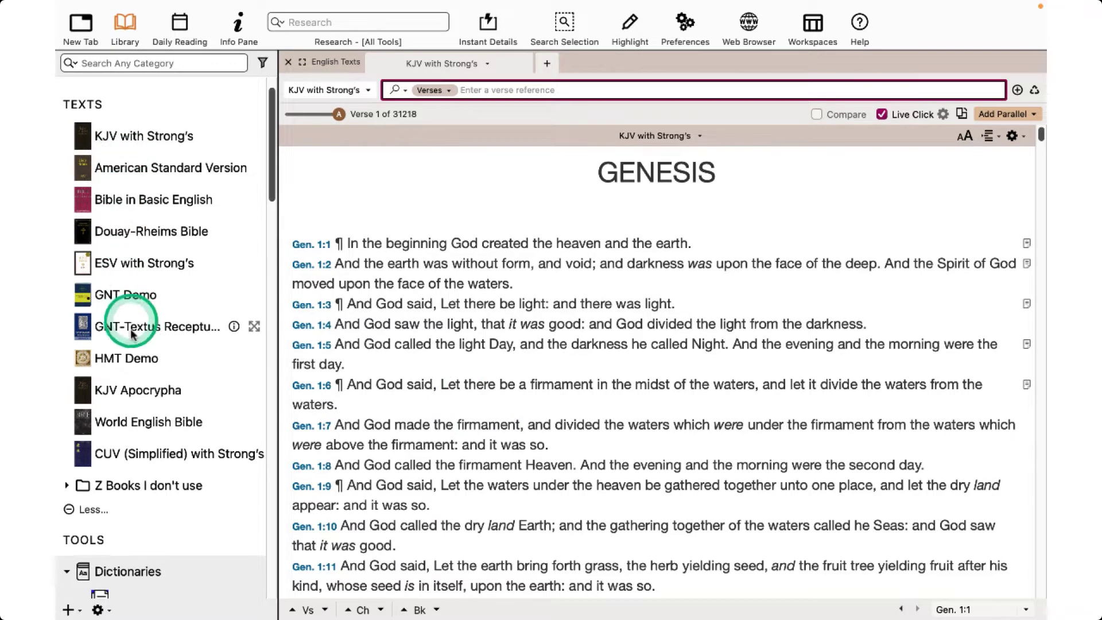
# Add a divider to the Texts list and move CUV (Simplified) into 'Z Books I don't use'
pyautogui.rightClick(122, 453)
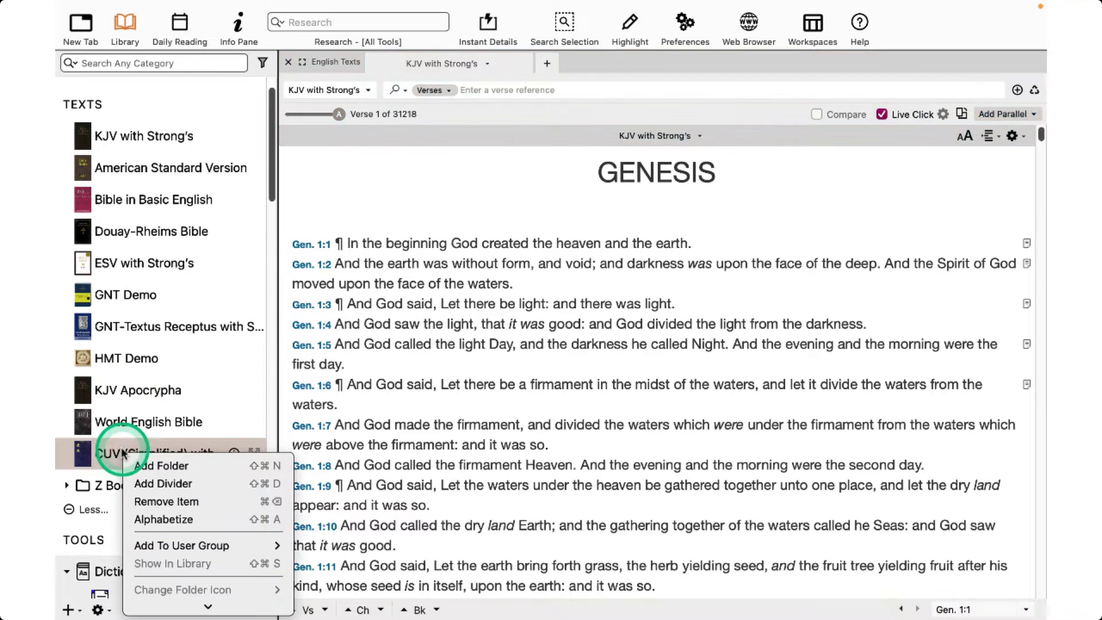
pyautogui.click(167, 485)
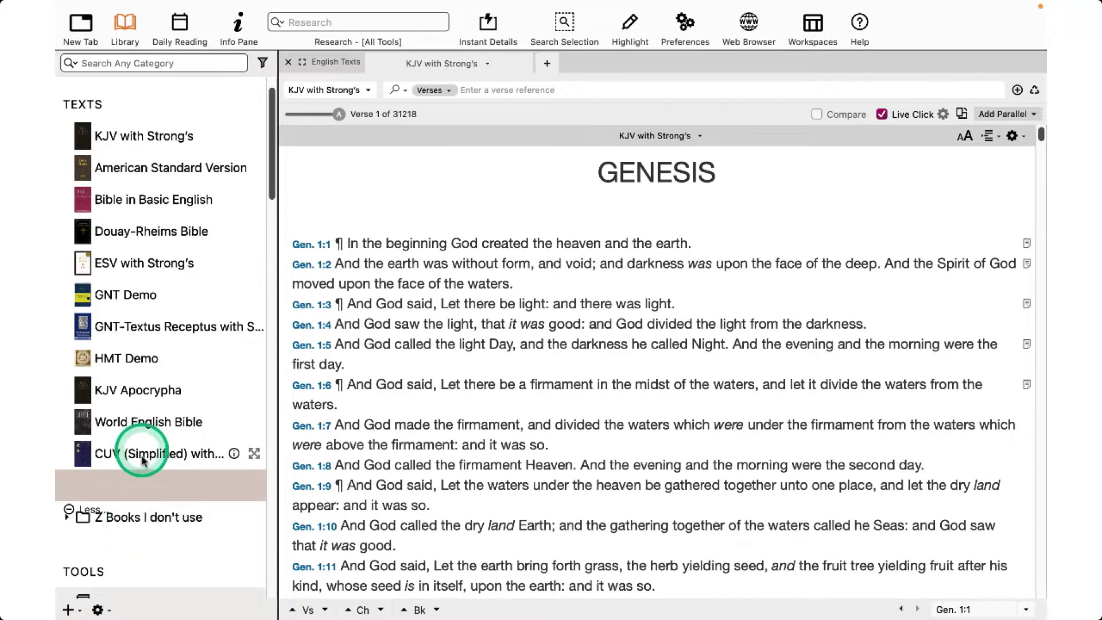
pyautogui.moveTo(145, 457); pyautogui.dragTo(122, 531)
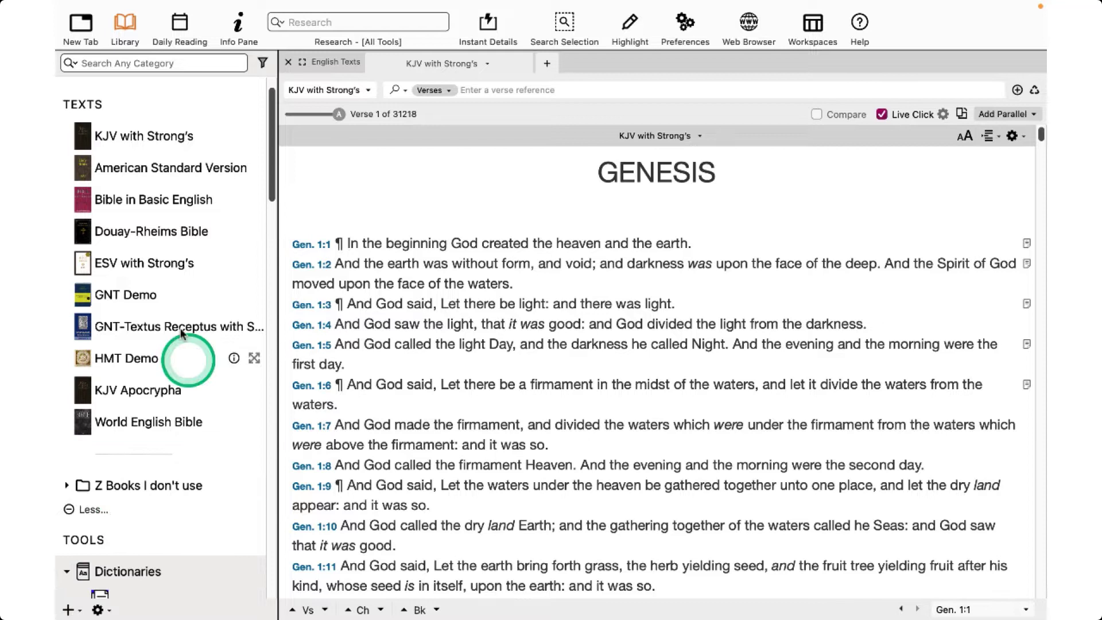
# Alphabetize the Texts list, then move ESV with Strong's up to second place
pyautogui.rightClick(131, 139)
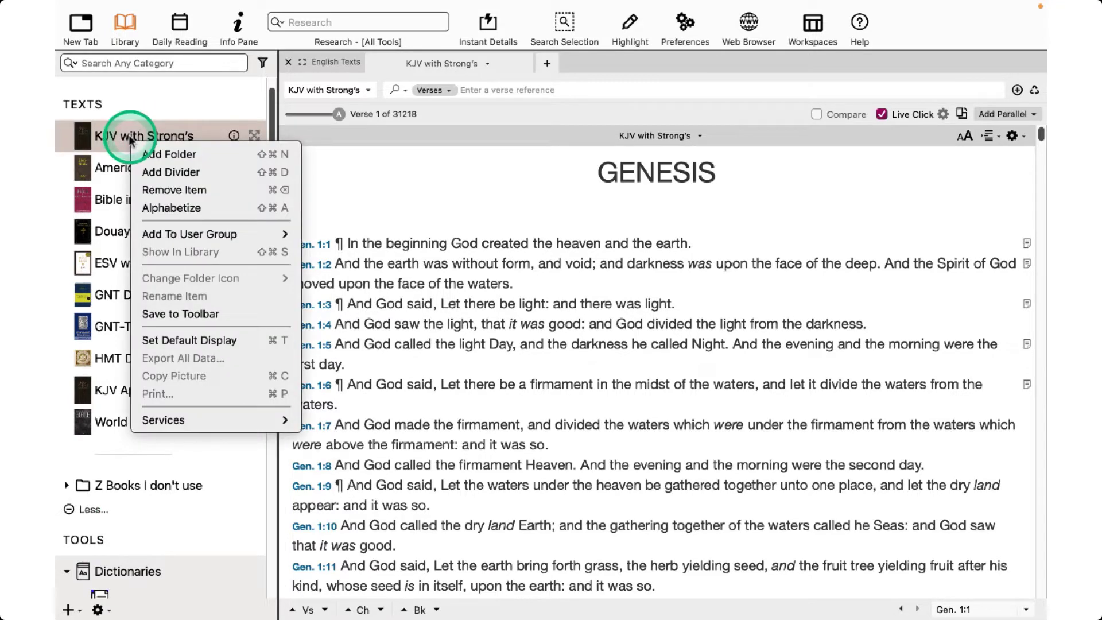
pyautogui.click(170, 207)
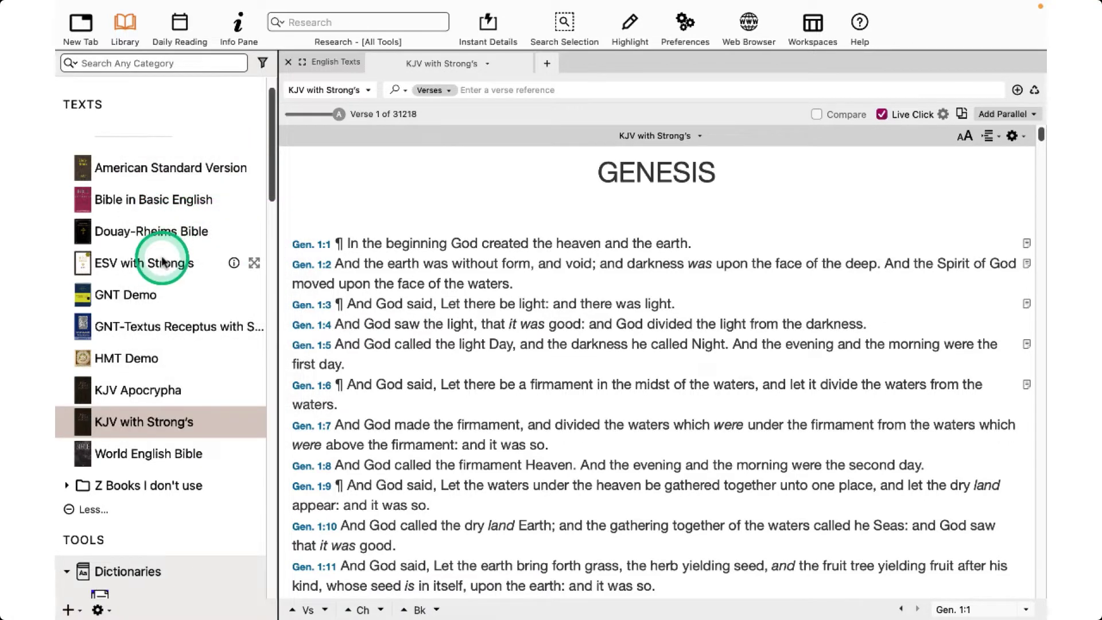
pyautogui.moveTo(161, 262); pyautogui.dragTo(161, 175)
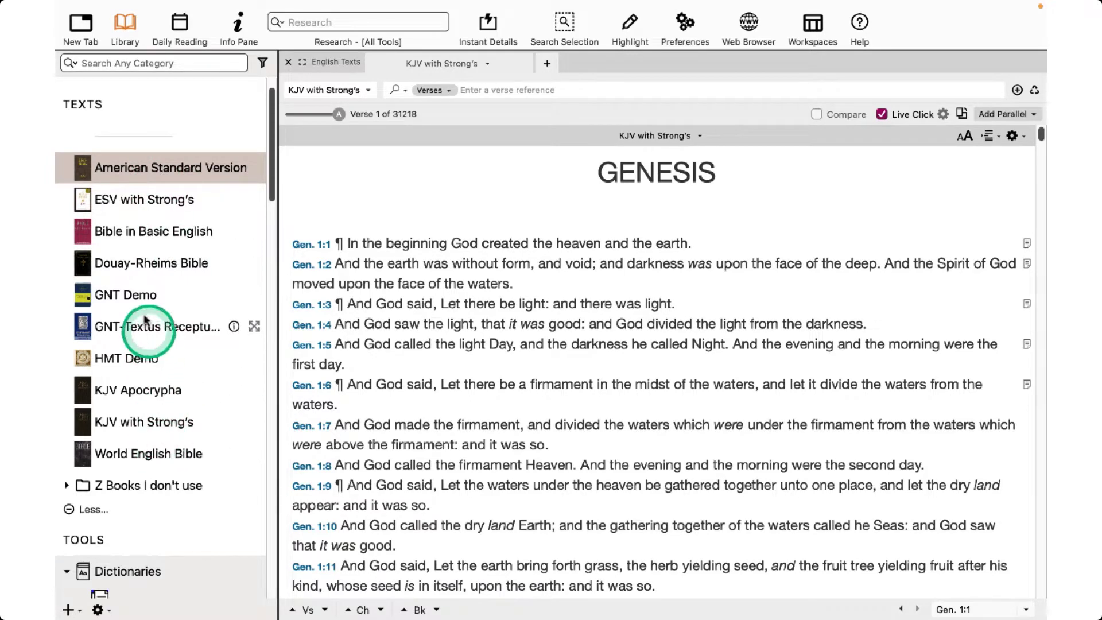
# Start removing GNT Demo from the library, then cancel so it stays listed
pyautogui.rightClick(135, 301)
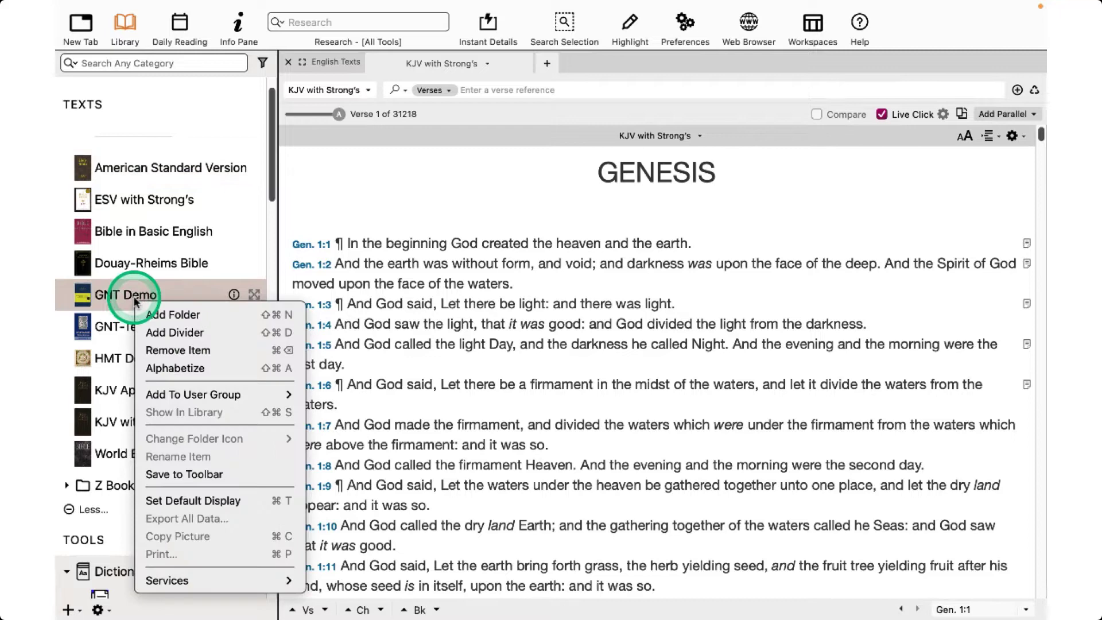
pyautogui.click(170, 352)
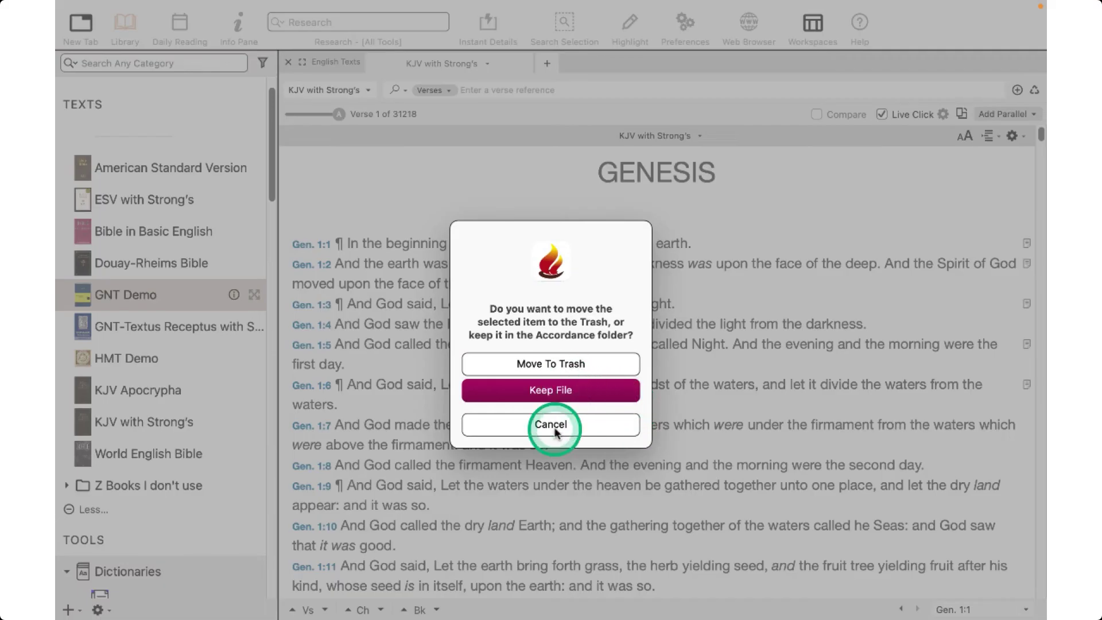
pyautogui.click(553, 425)
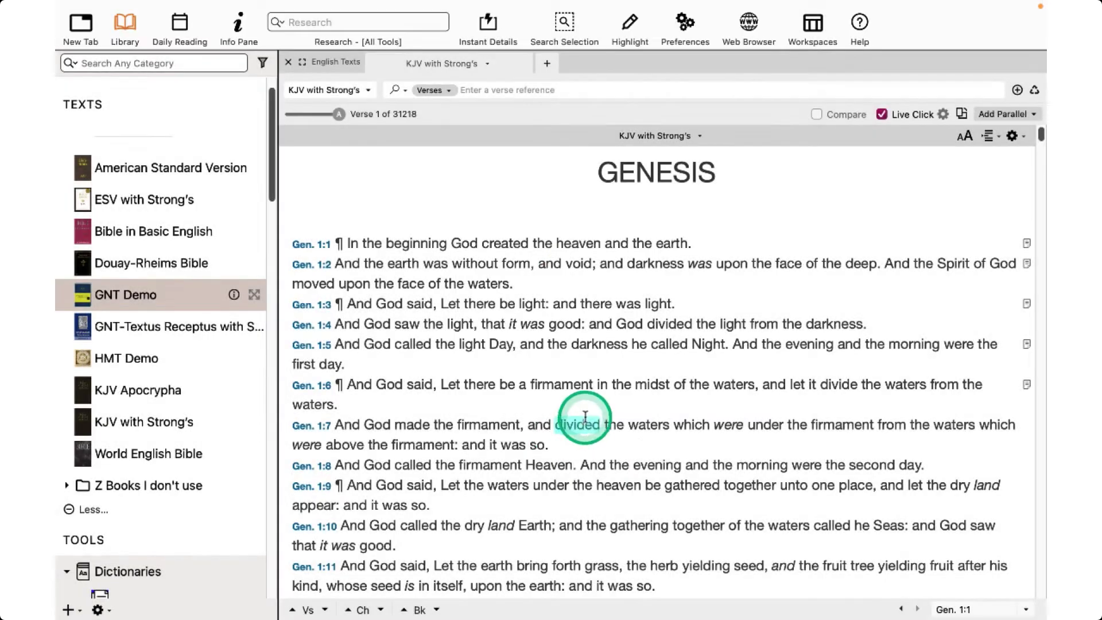
# Turn on Live Click, look up Gen. 1:1, and add ESV with Strong's to a new user group
pyautogui.click(907, 114)
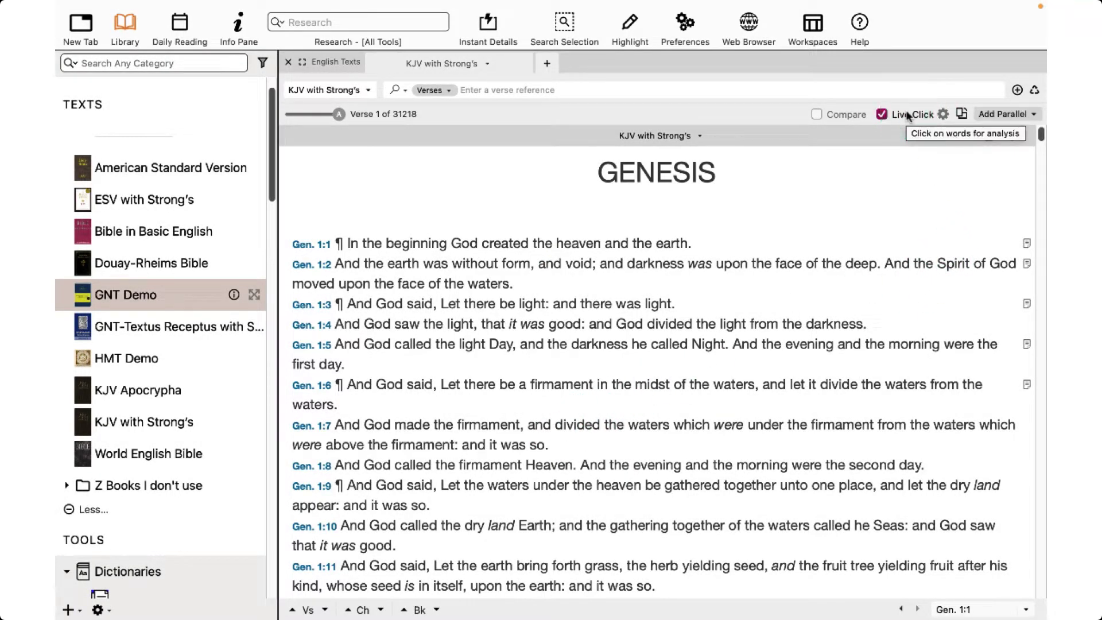
pyautogui.click(312, 245)
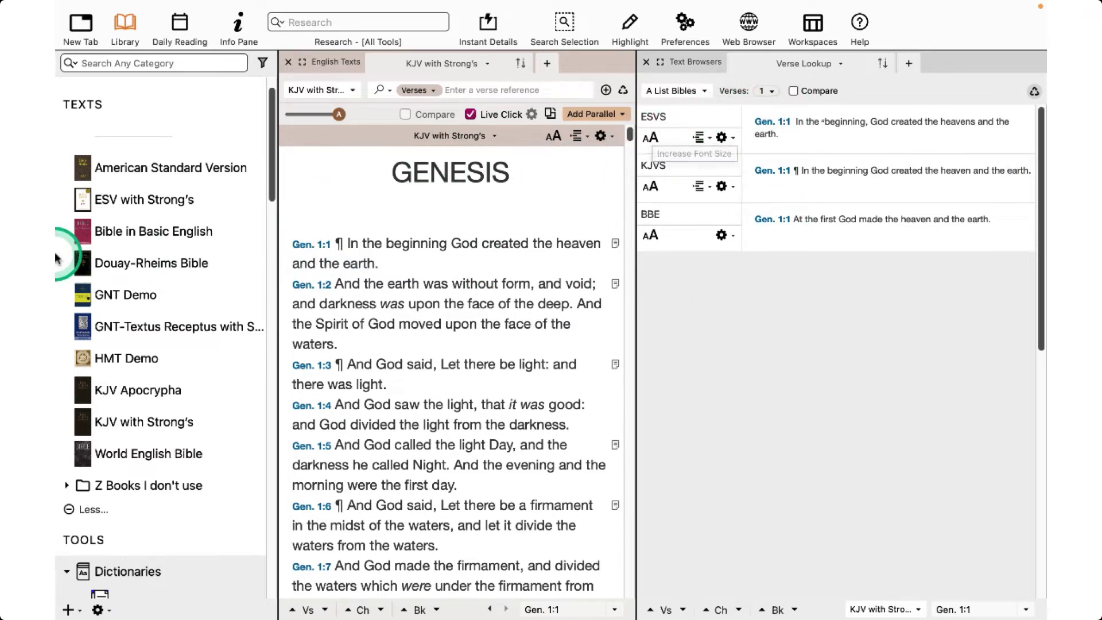
pyautogui.rightClick(104, 199)
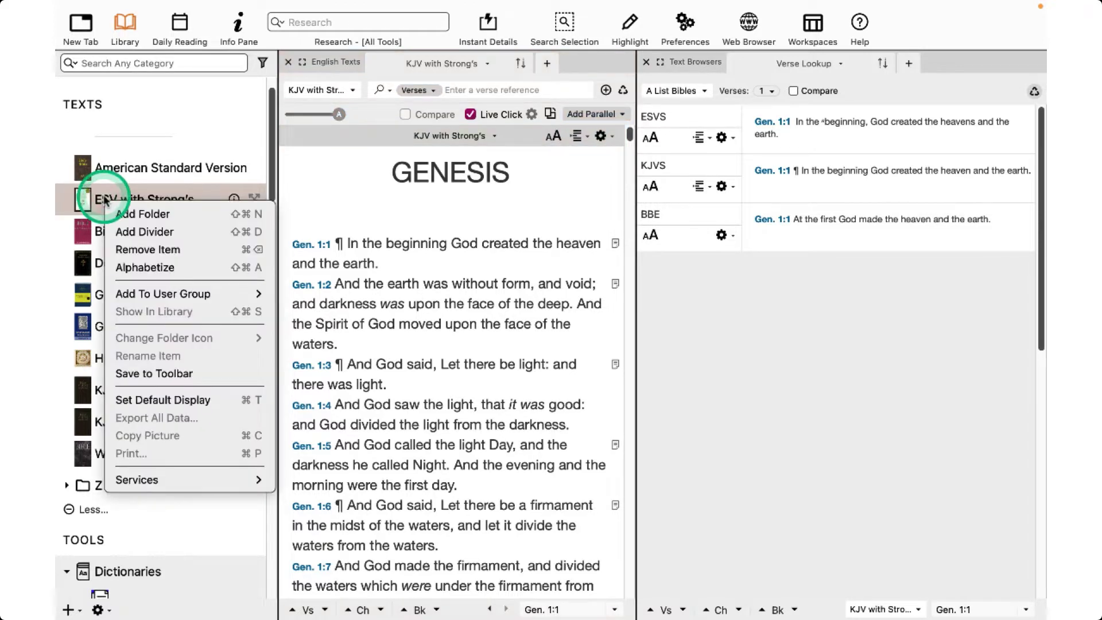
pyautogui.moveTo(139, 297)
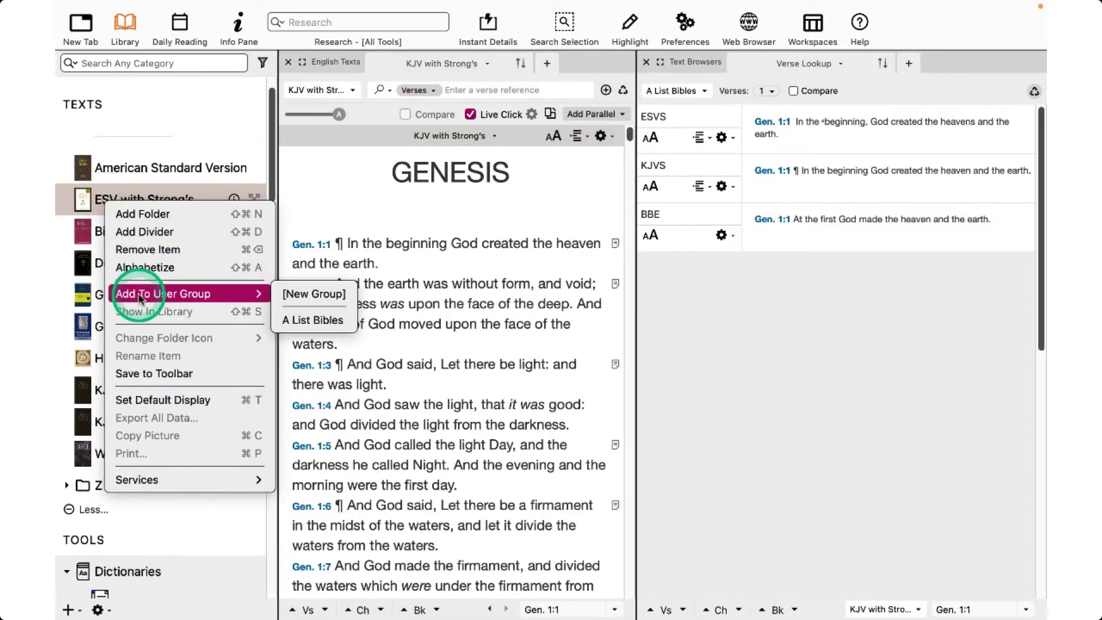
pyautogui.click(310, 295)
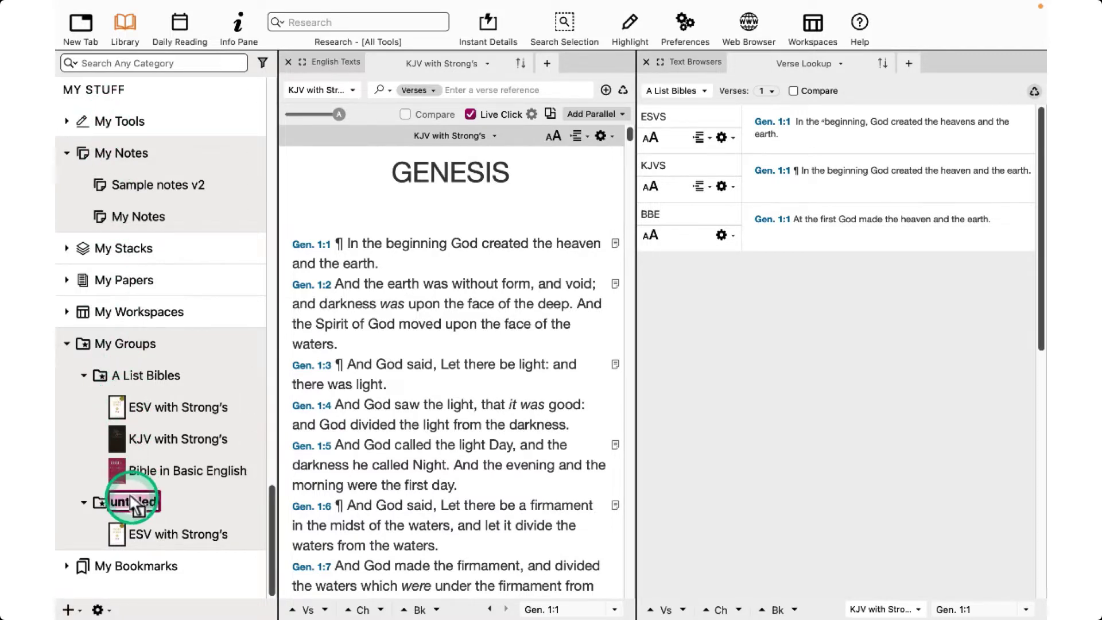
# Add ESV with Strong's to the A List Bibles user group as well
pyautogui.moveTo(275, 527); pyautogui.dragTo(234, 135)
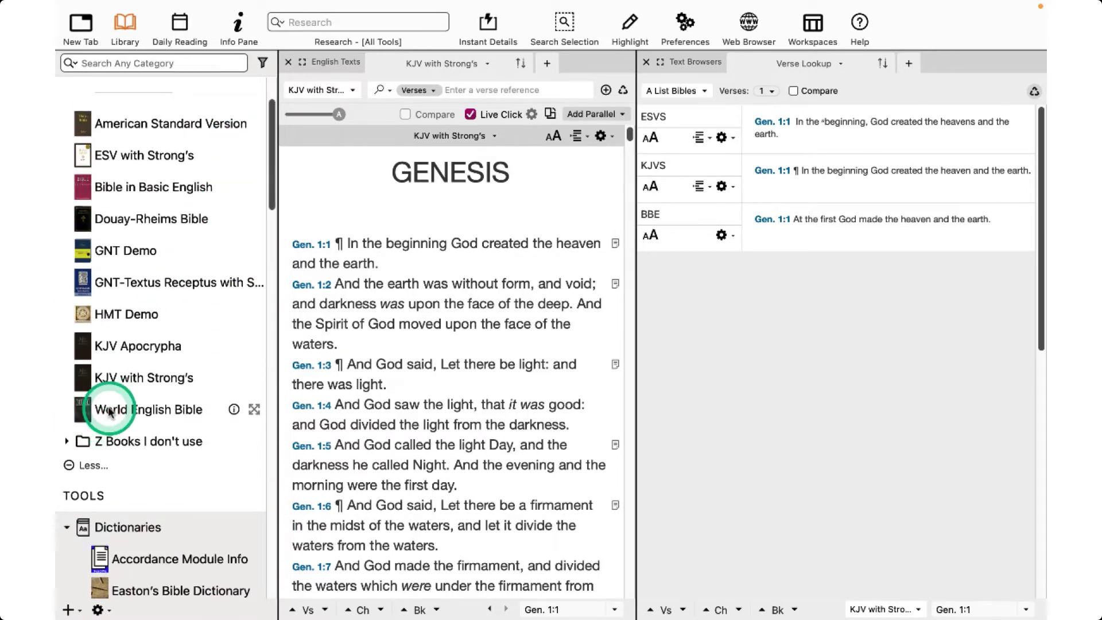
pyautogui.rightClick(136, 156)
pyautogui.moveTo(228, 257)
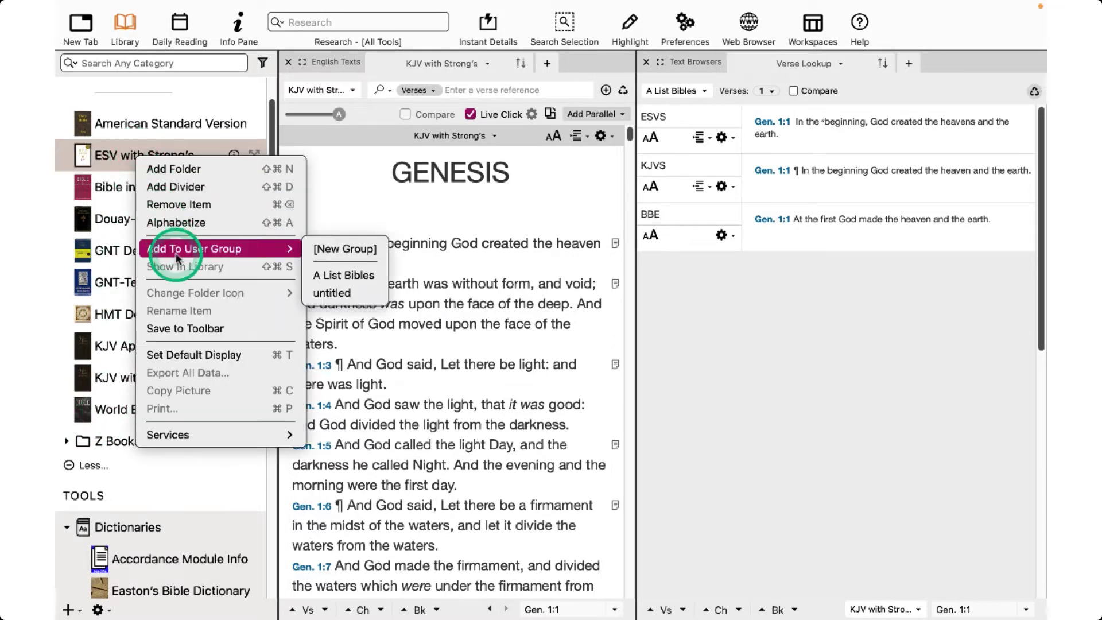
pyautogui.click(321, 277)
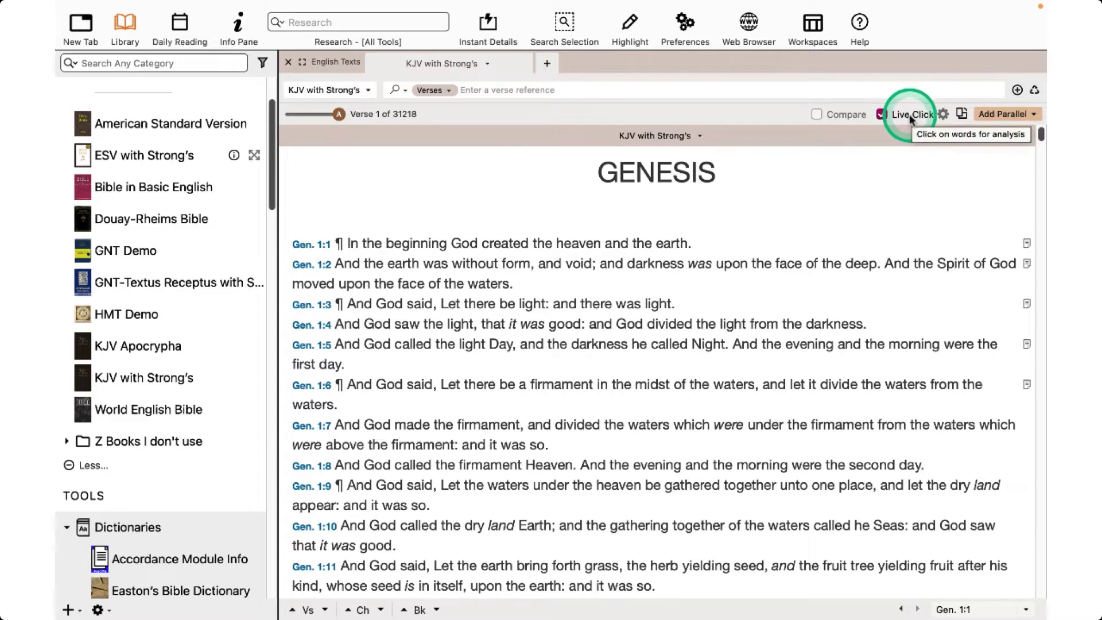
pyautogui.click(943, 115)
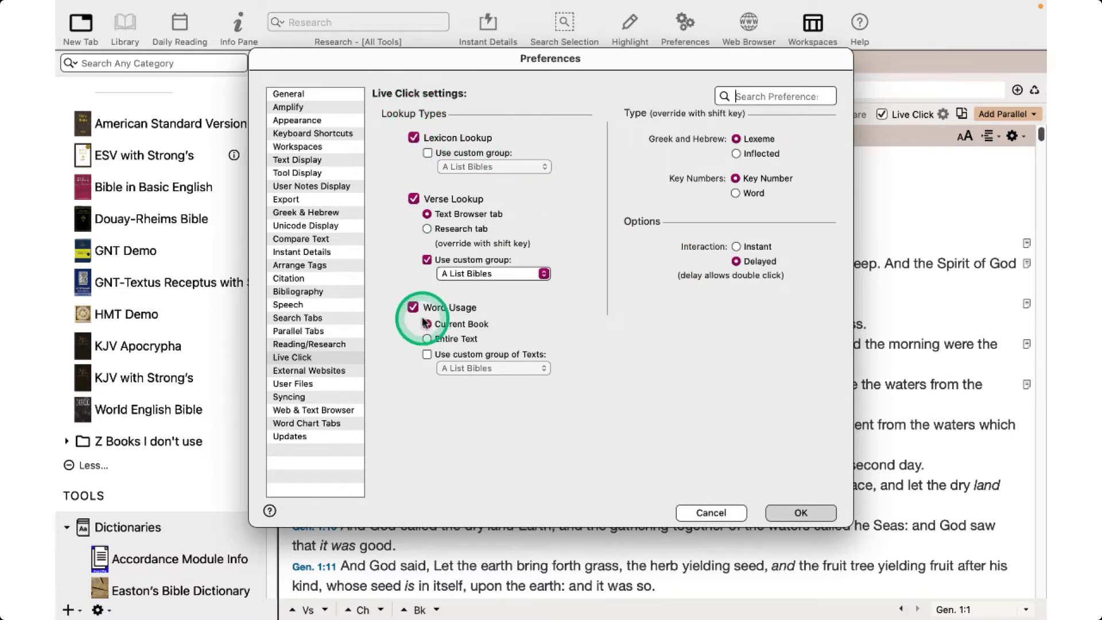
pyautogui.click(804, 513)
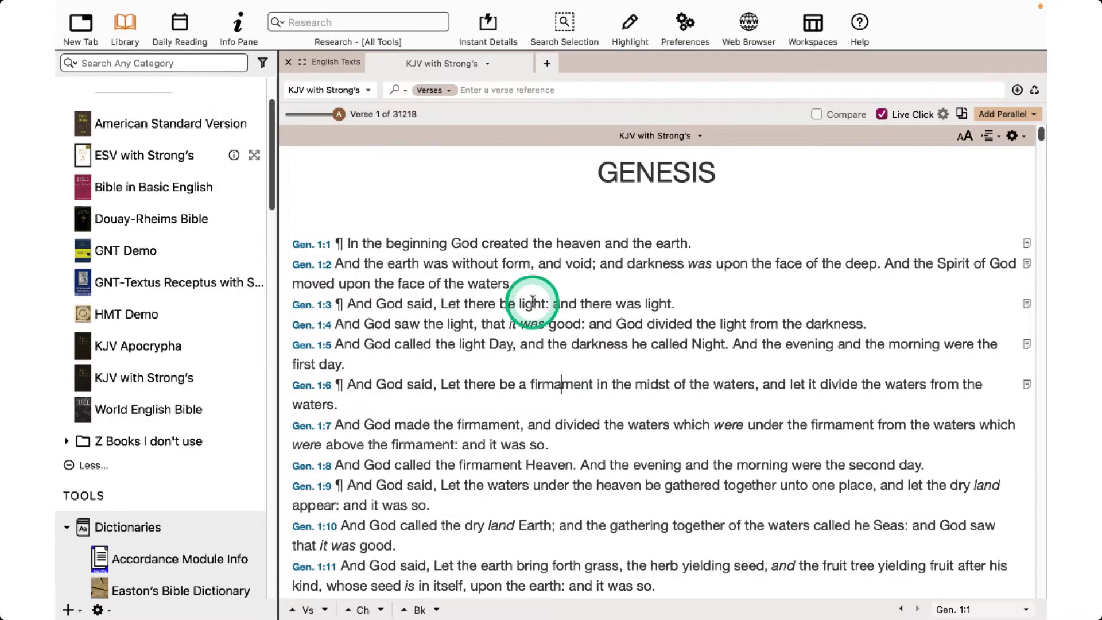
pyautogui.click(533, 301)
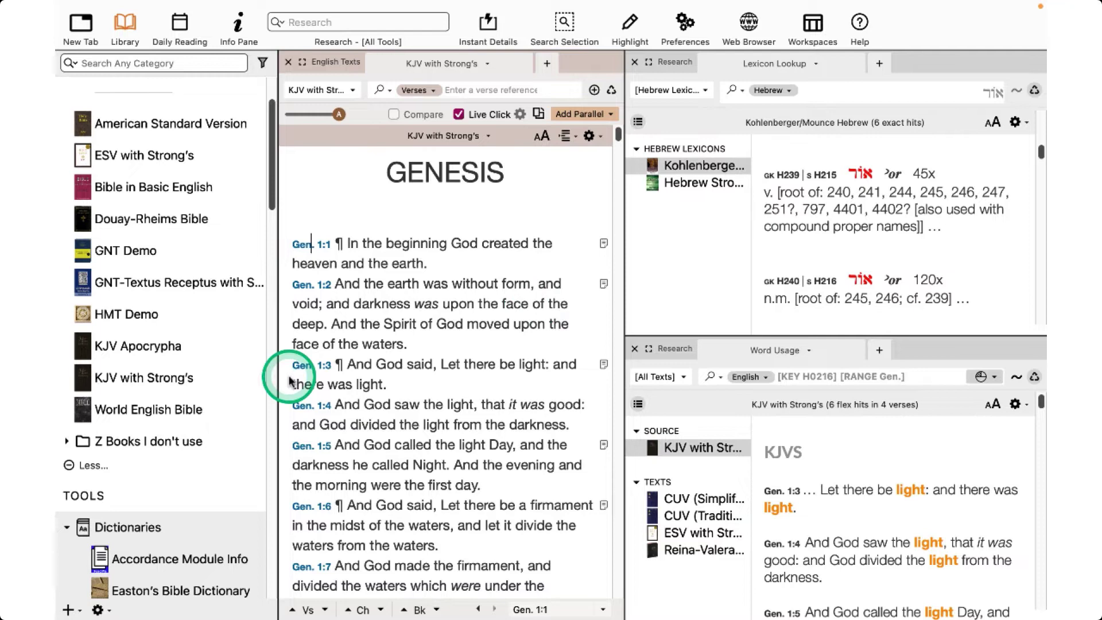
pyautogui.click(289, 379)
pyautogui.click(370, 22)
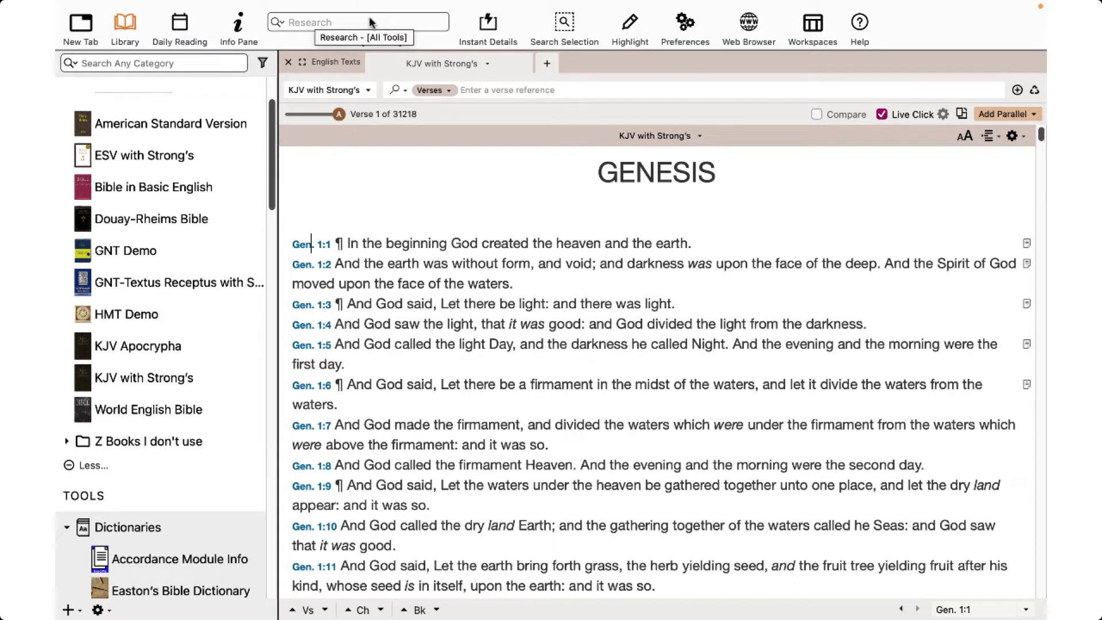
# Run an All Tools research search for 'Enoch'
pyautogui.click(274, 21)
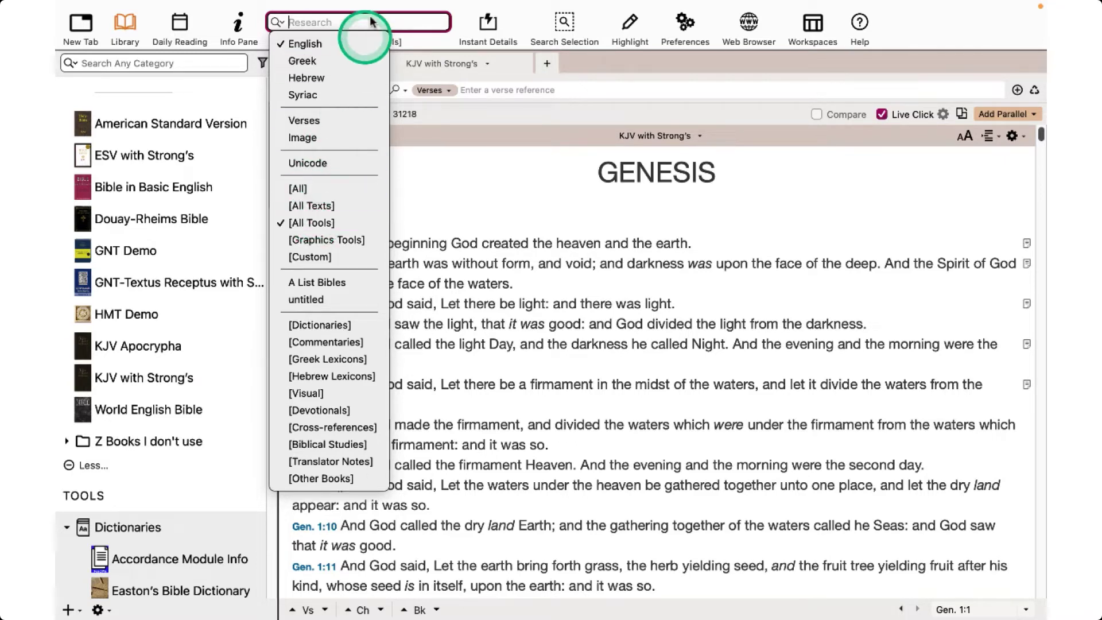
pyautogui.click(393, 17)
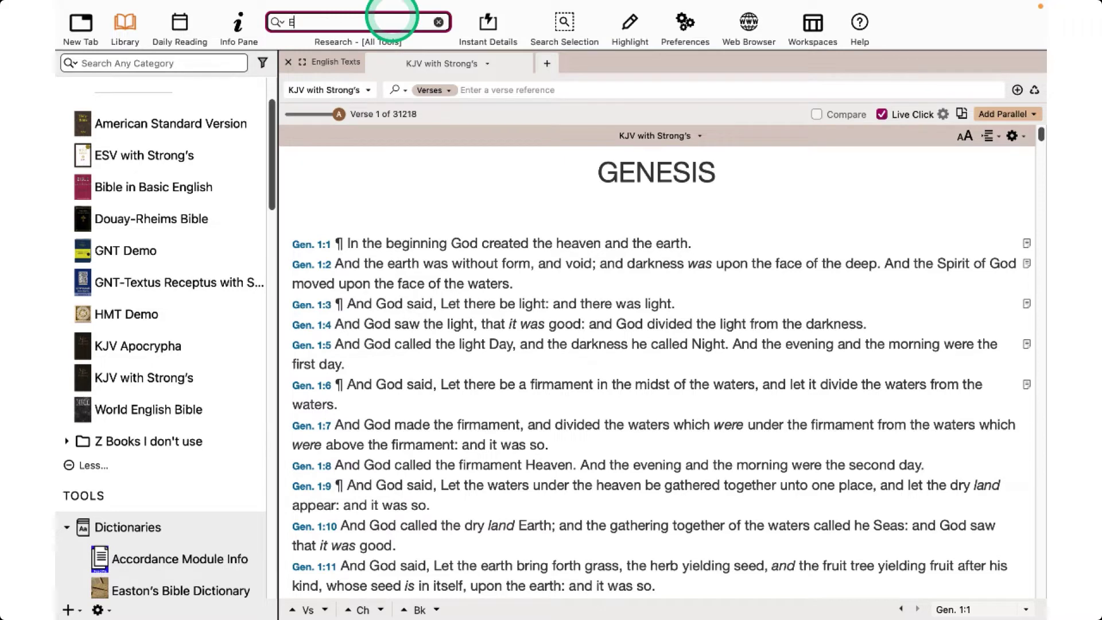
pyautogui.write('Enoch')
pyautogui.press('Return')
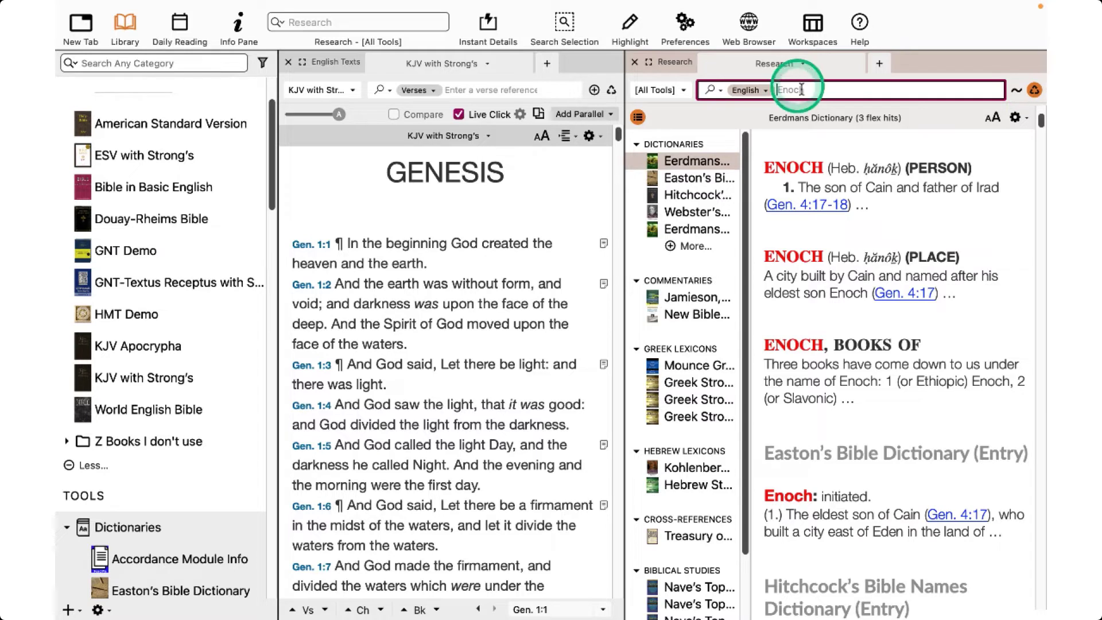
# Show full dictionary entries instead of excerpts and enlarge the Research pane to fill the window
pyautogui.click(1015, 118)
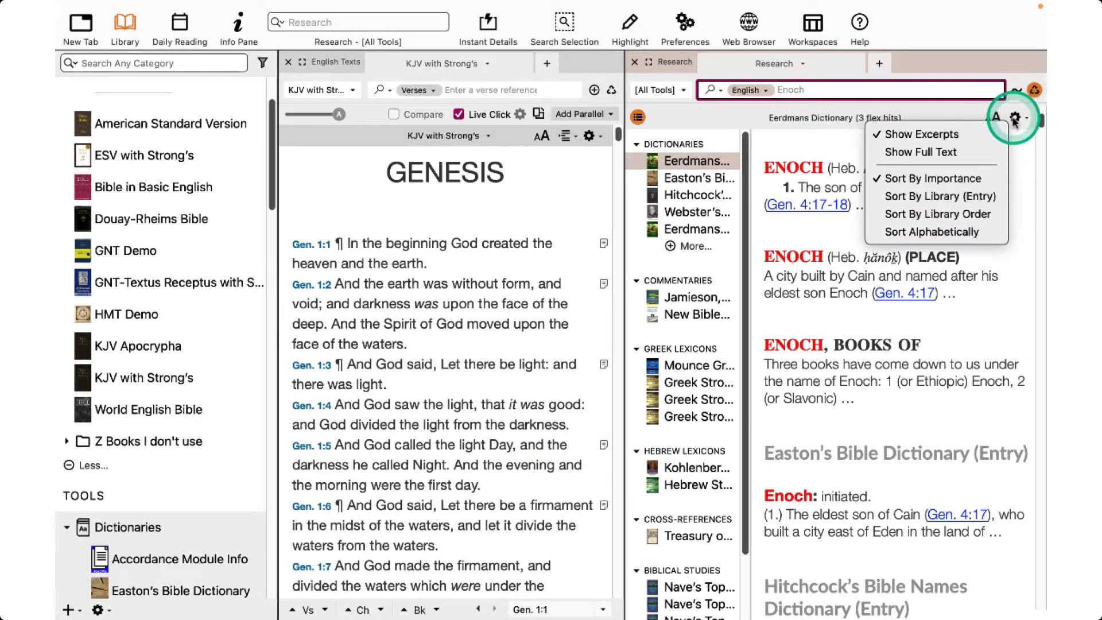
pyautogui.click(959, 152)
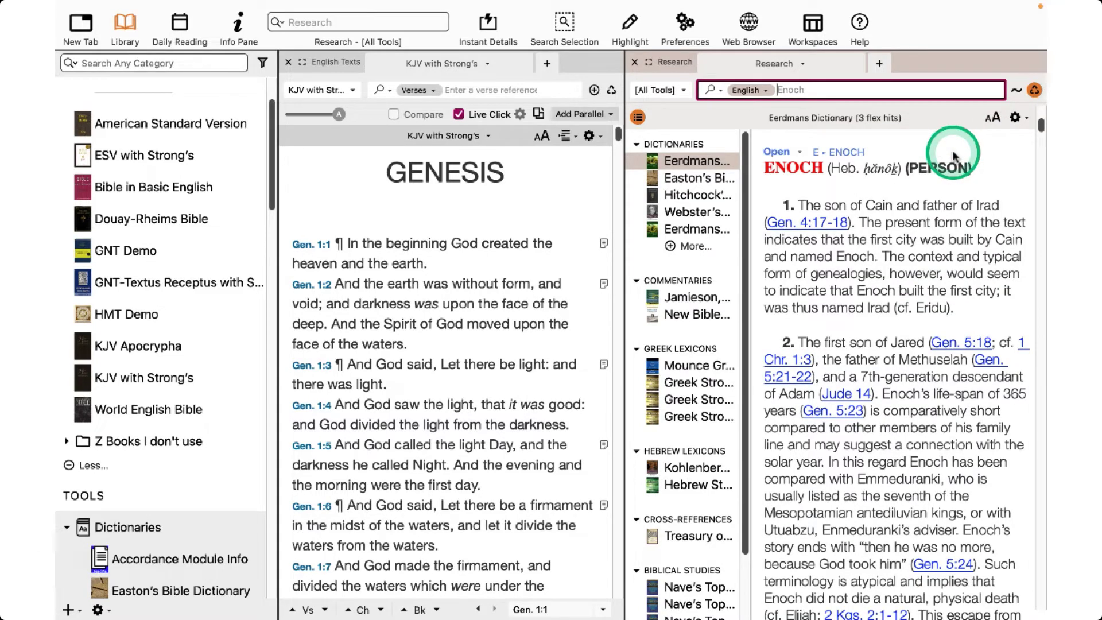
pyautogui.click(649, 64)
# Browse the Easton's, Hitchcock's and Webster's Enoch entries, then return to the Eerdmans article
pyautogui.click(129, 189)
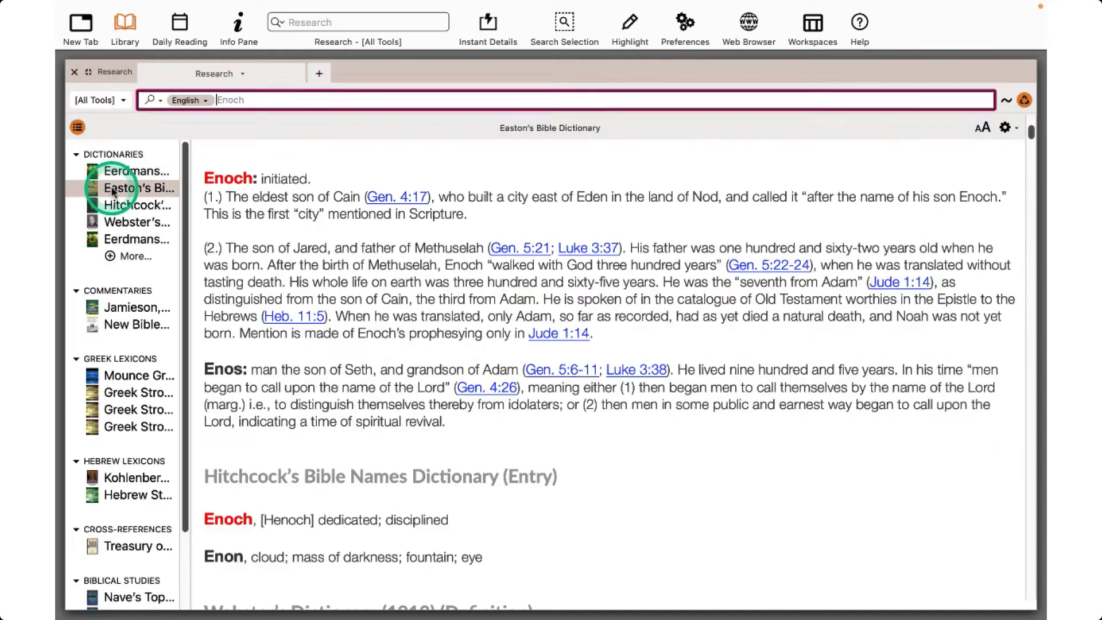
pyautogui.click(120, 206)
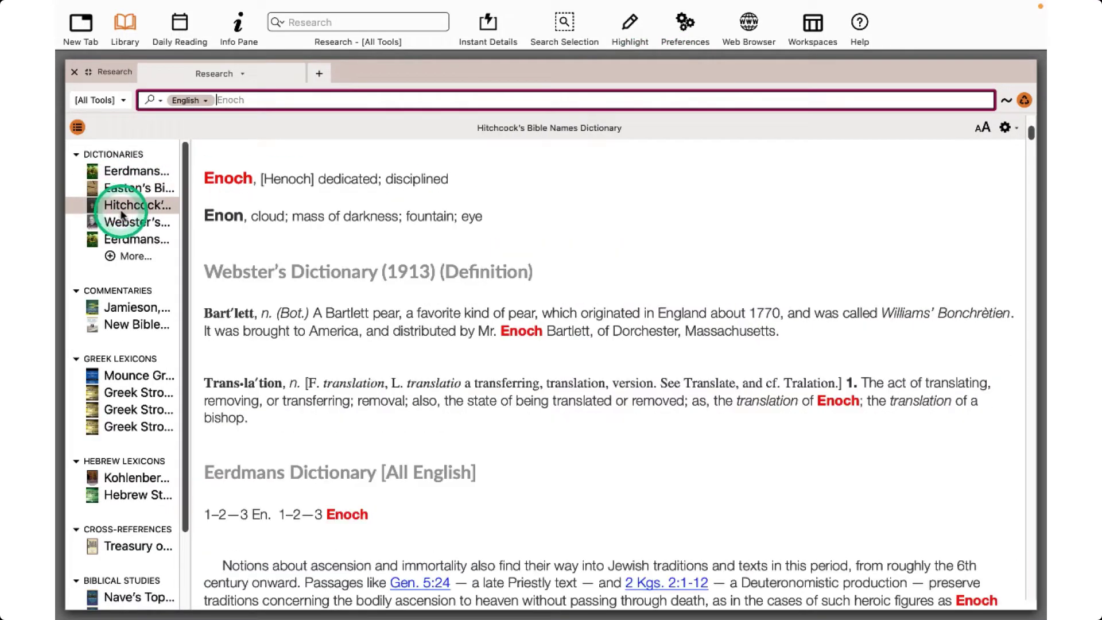
pyautogui.click(122, 222)
pyautogui.click(126, 171)
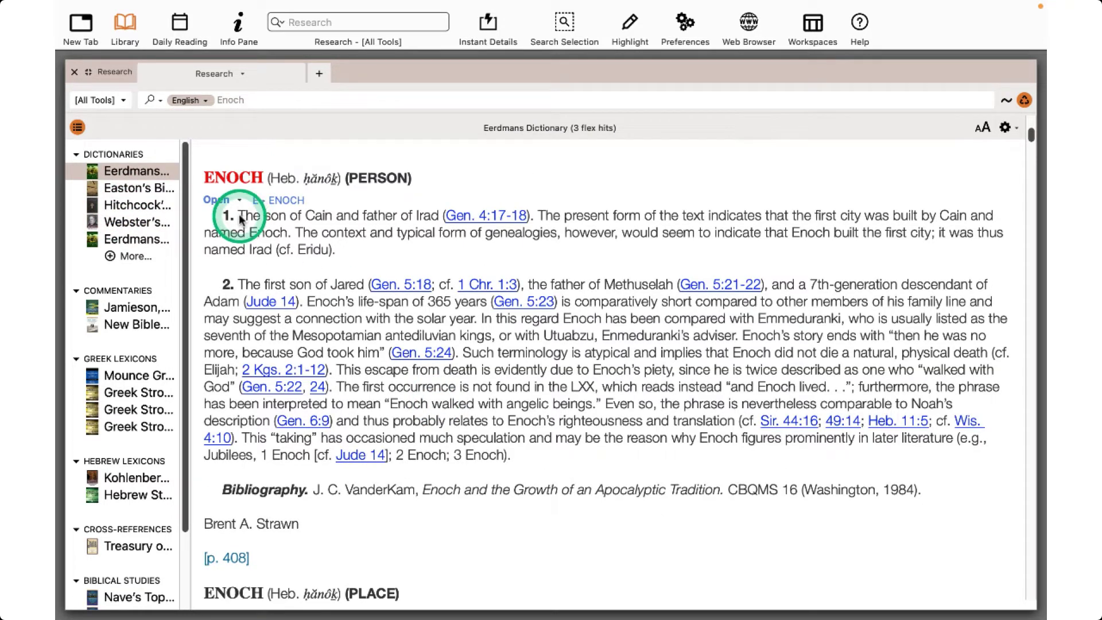
# Select paragraph 1 of the Eerdmans ENOCH (PERSON) entry and view the Copy As choices without copying
pyautogui.tripleClick(240, 219)
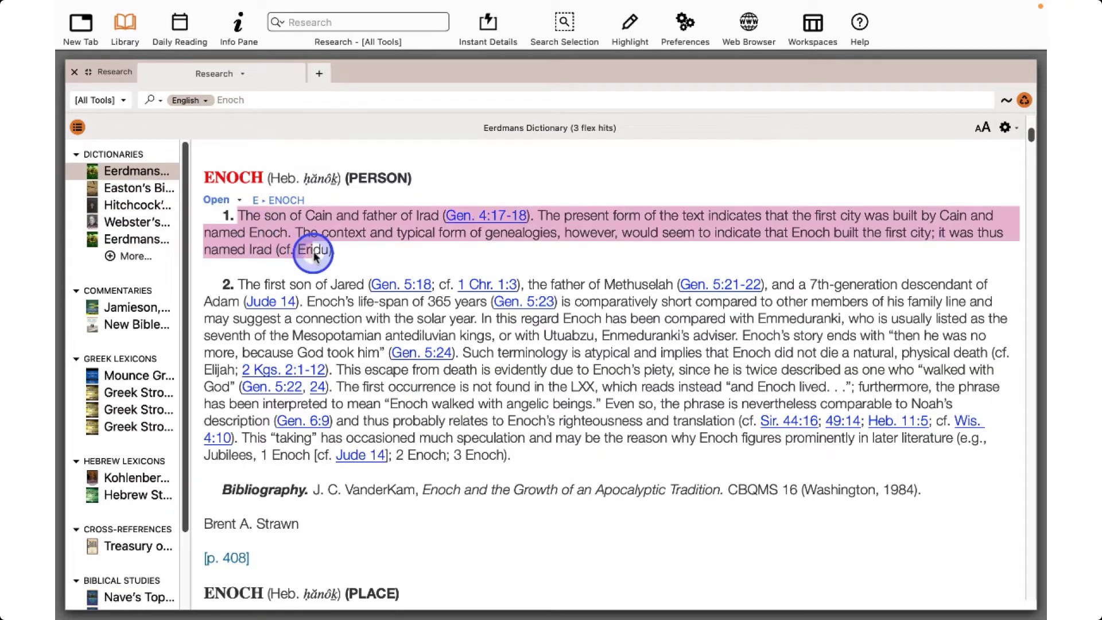
pyautogui.rightClick(276, 229)
pyautogui.moveTo(308, 260)
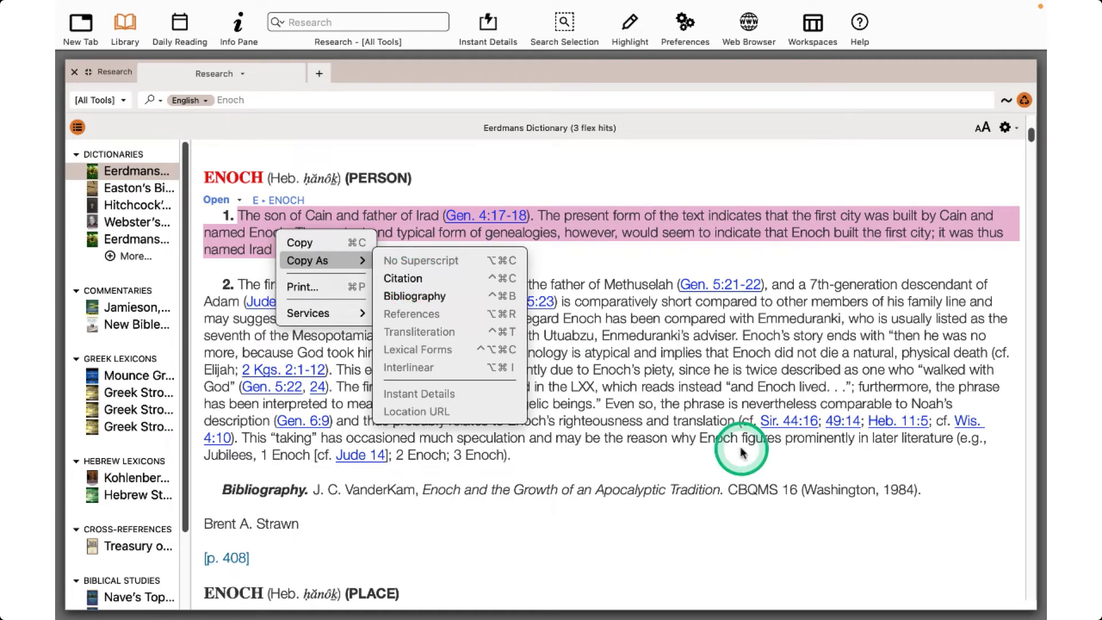
pyautogui.click(653, 356)
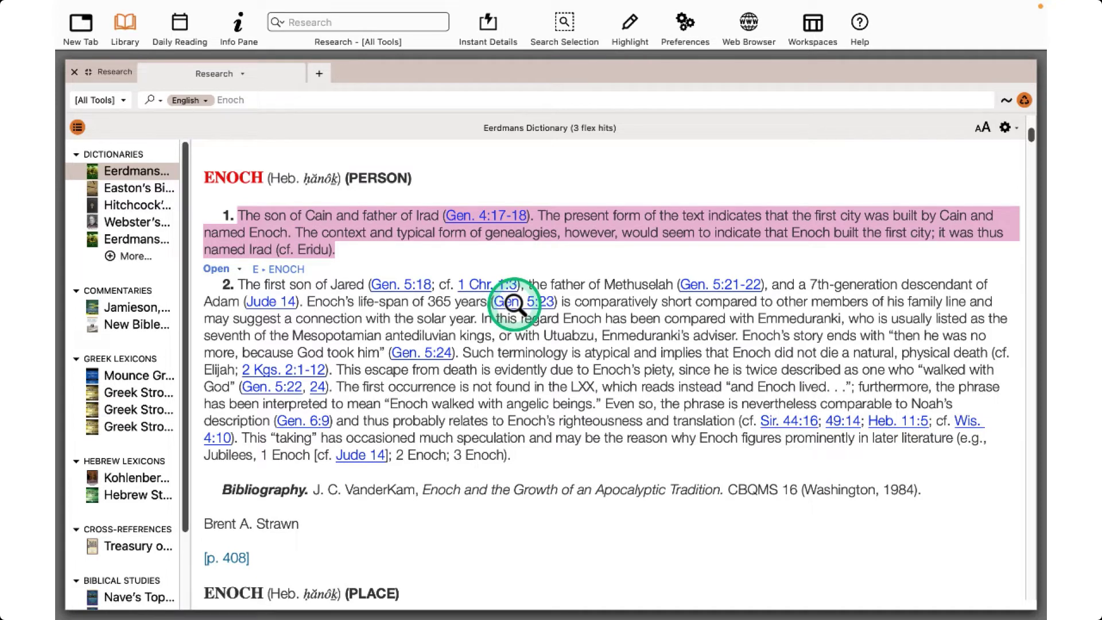
# Enlarge the Gen. 5:23 preview text two sizes, then close the preview
pyautogui.moveTo(514, 304)
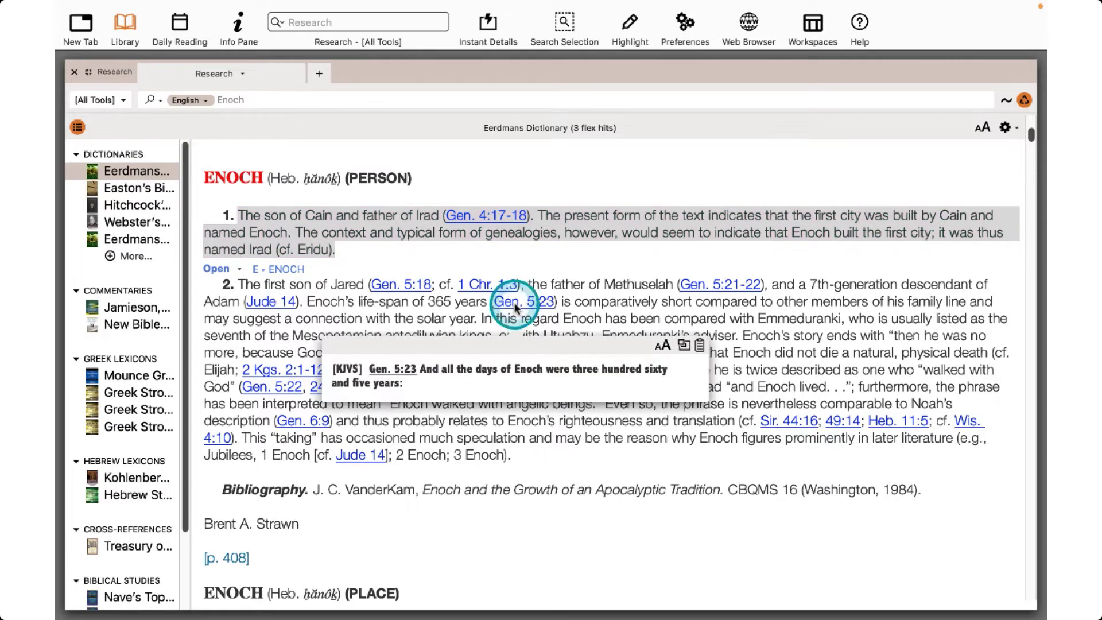
pyautogui.click(663, 345)
pyautogui.click(663, 346)
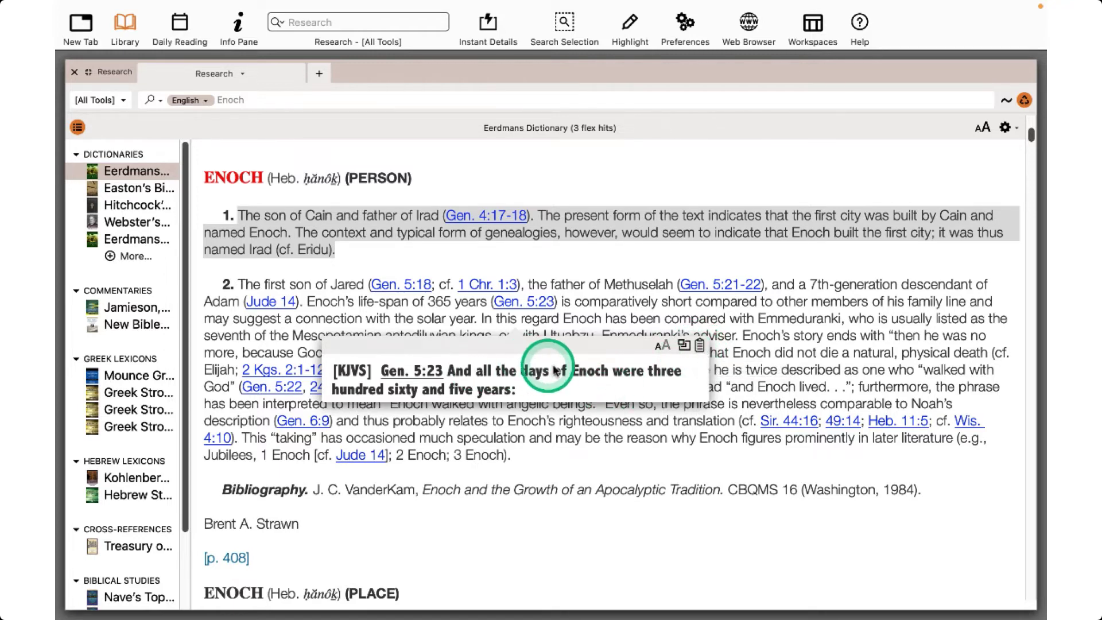
pyautogui.click(568, 263)
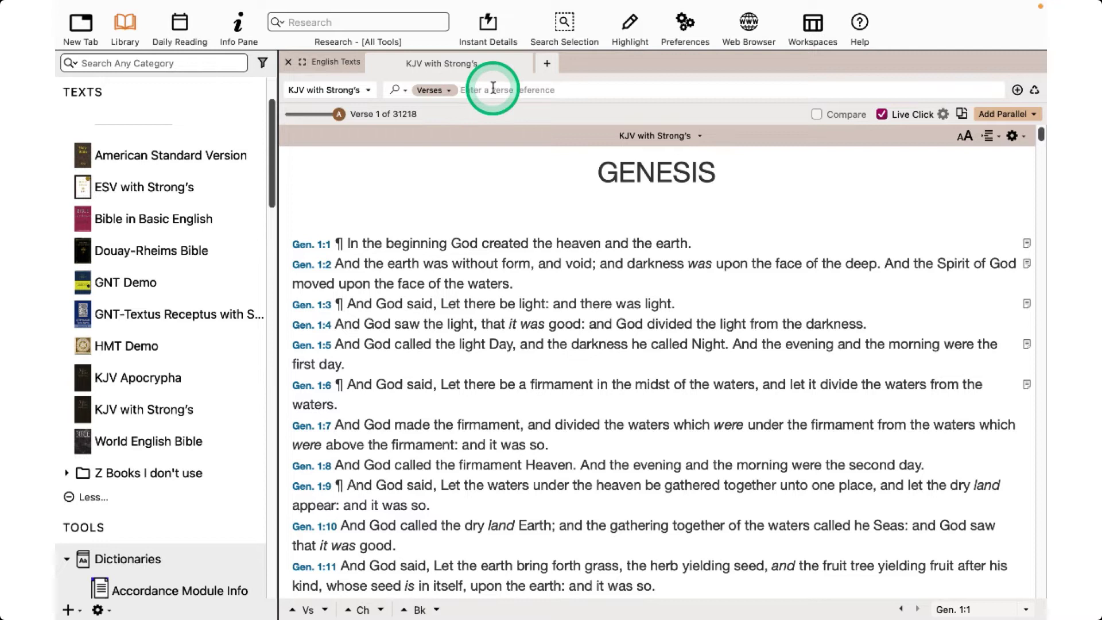
# Run a Words search for 'mercy' in KJV with Strong's, finding 276 hits in 261 verses
pyautogui.click(448, 89)
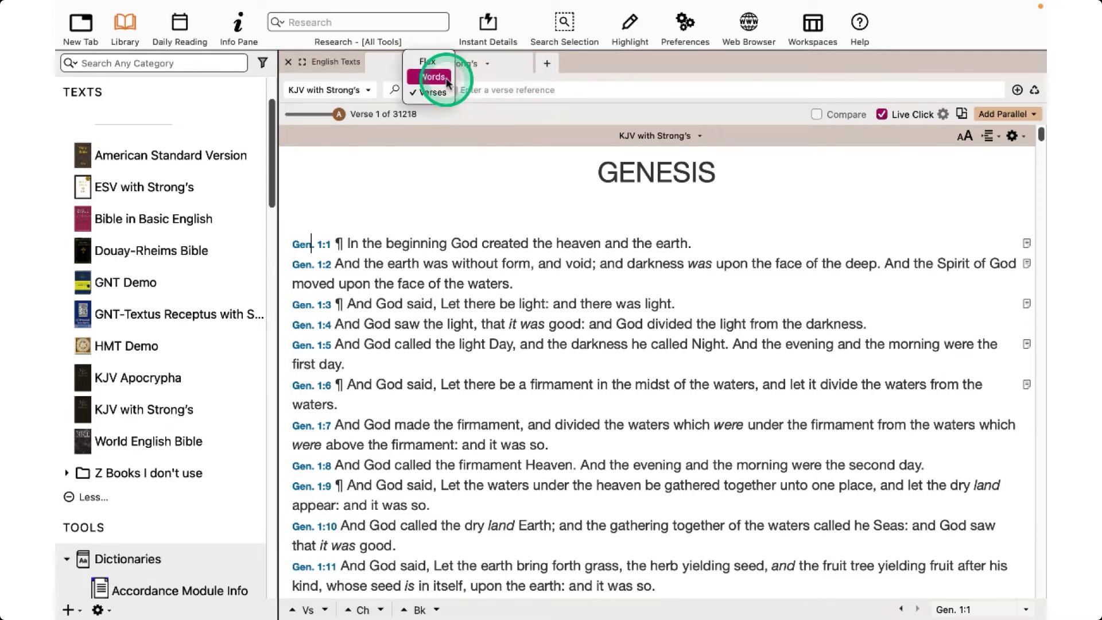
pyautogui.click(447, 79)
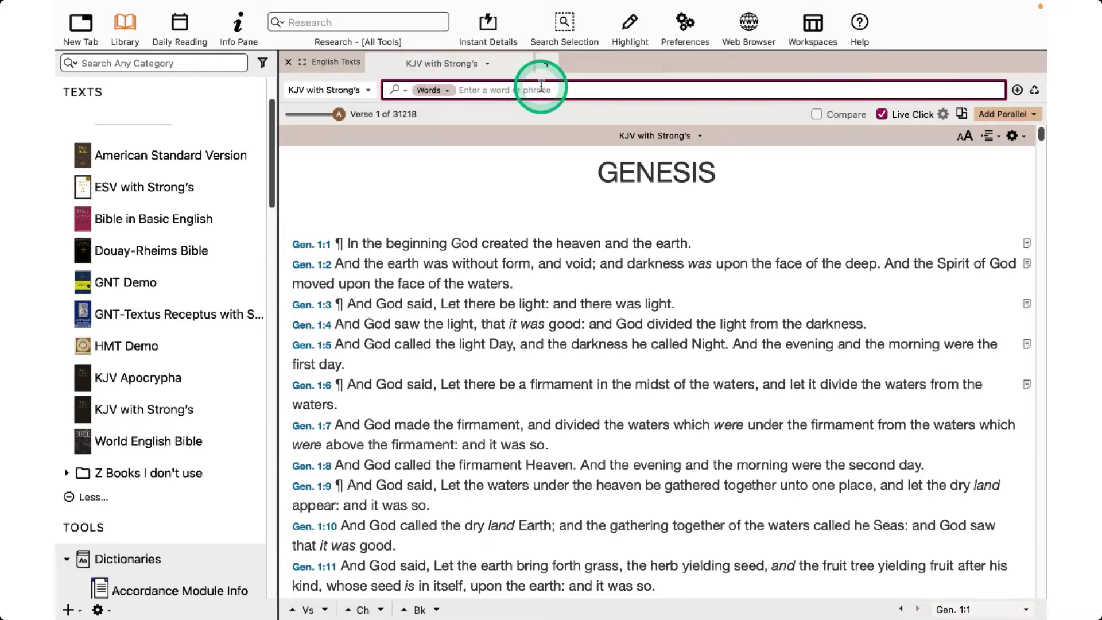
pyautogui.write('mercy')
pyautogui.press('Return')
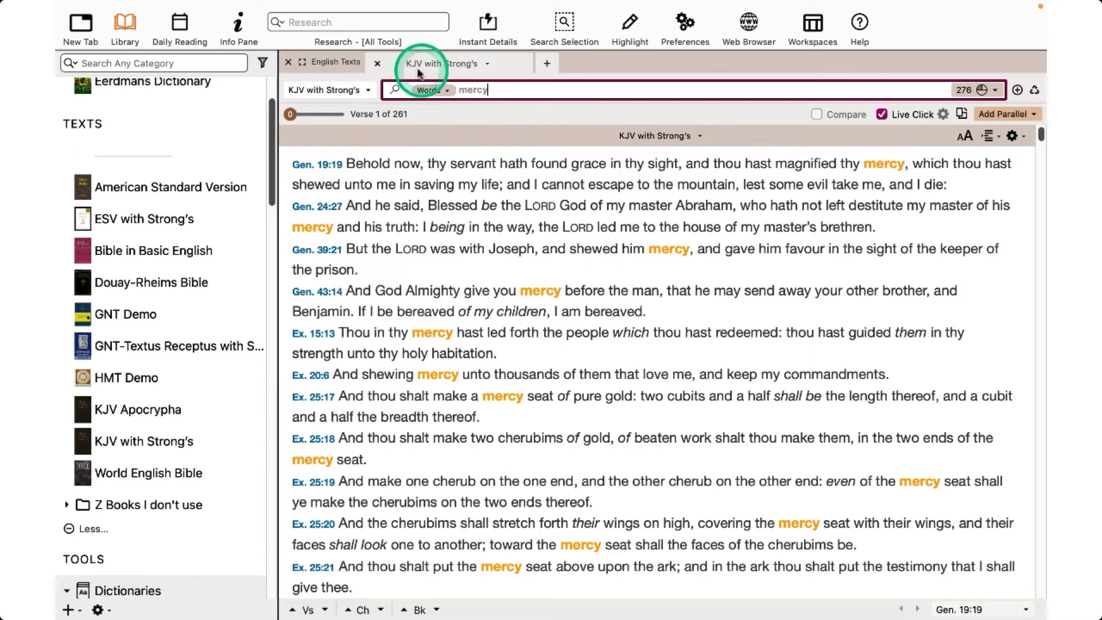
# Rerun the mercy search using Flex matching
pyautogui.click(425, 94)
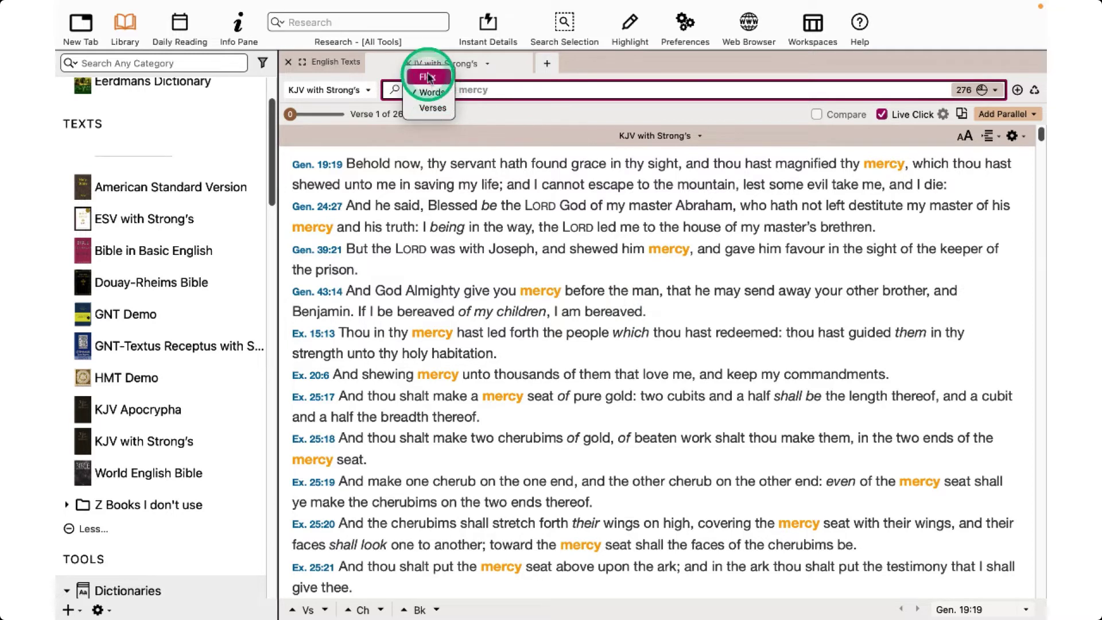
pyautogui.click(428, 77)
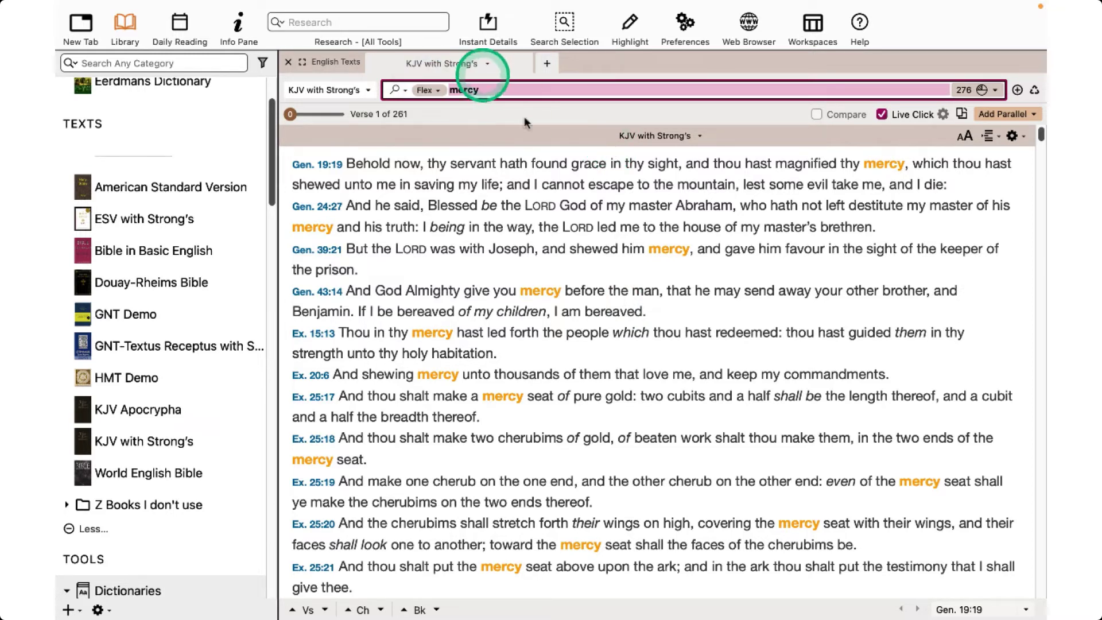
pyautogui.click(507, 95)
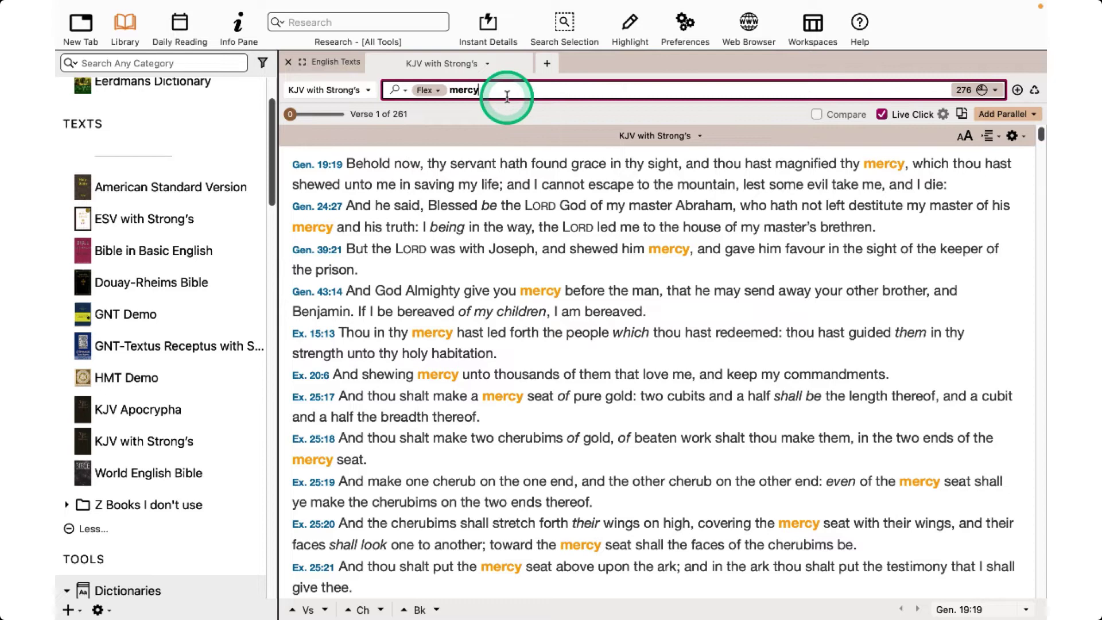
pyautogui.press('Return')
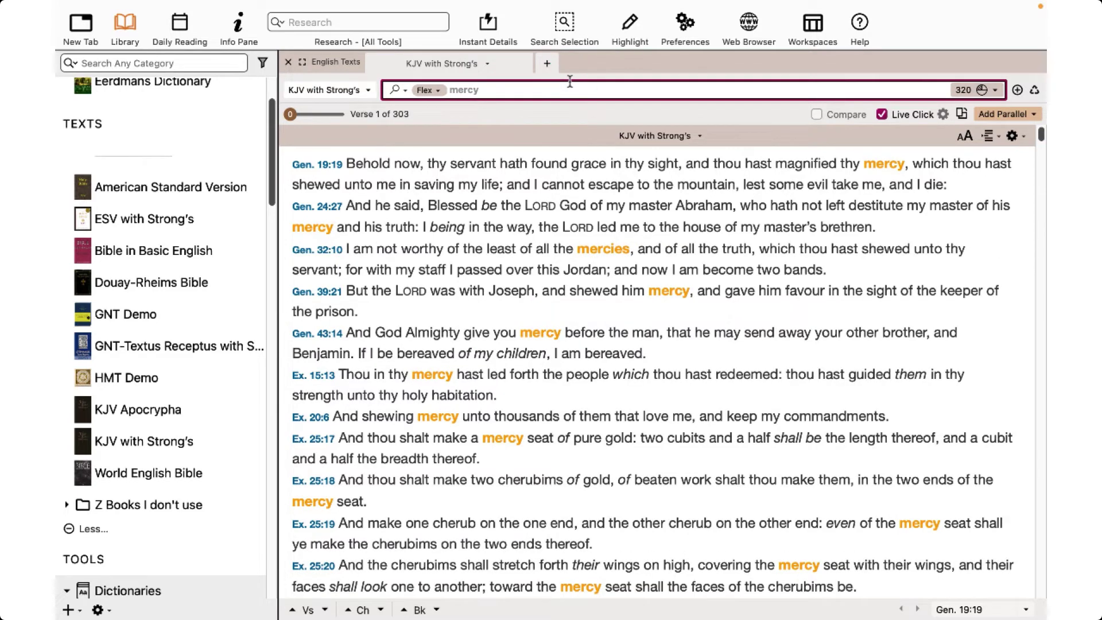
# Search for 'tender mercy' (27 hits in 13 verses) and open the Search History
pyautogui.click(570, 82)
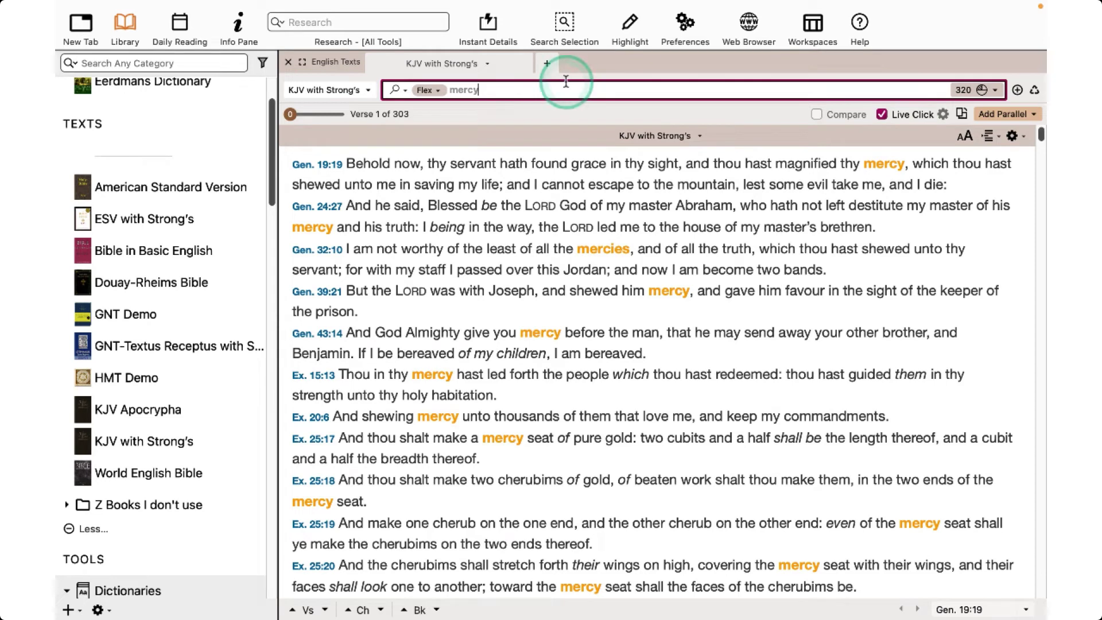
pyautogui.doubleClick(493, 88)
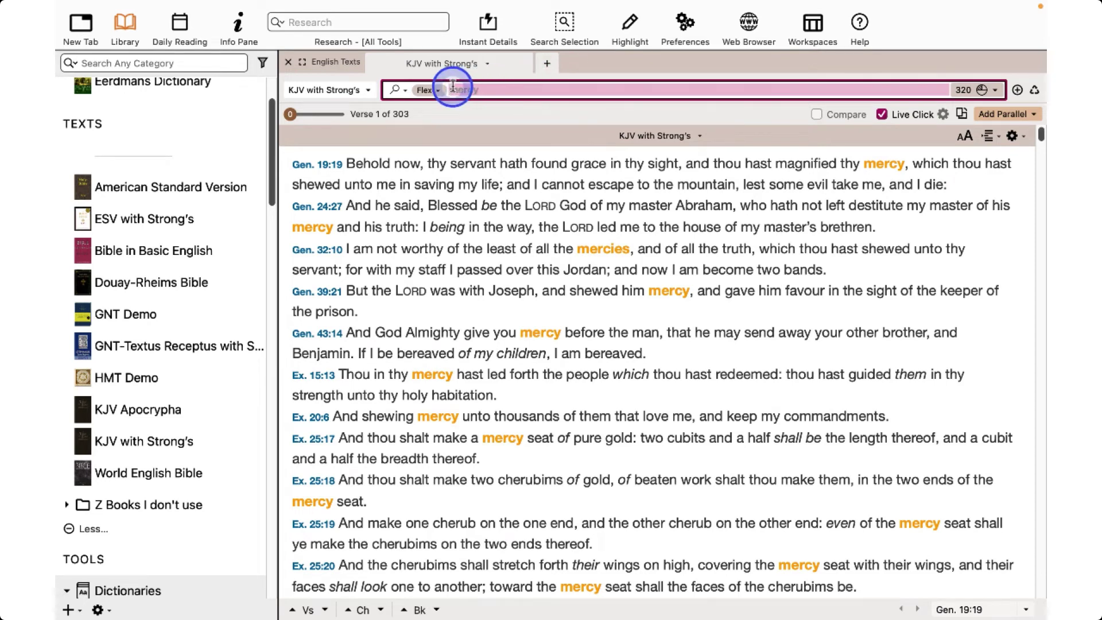
pyautogui.write('tender')
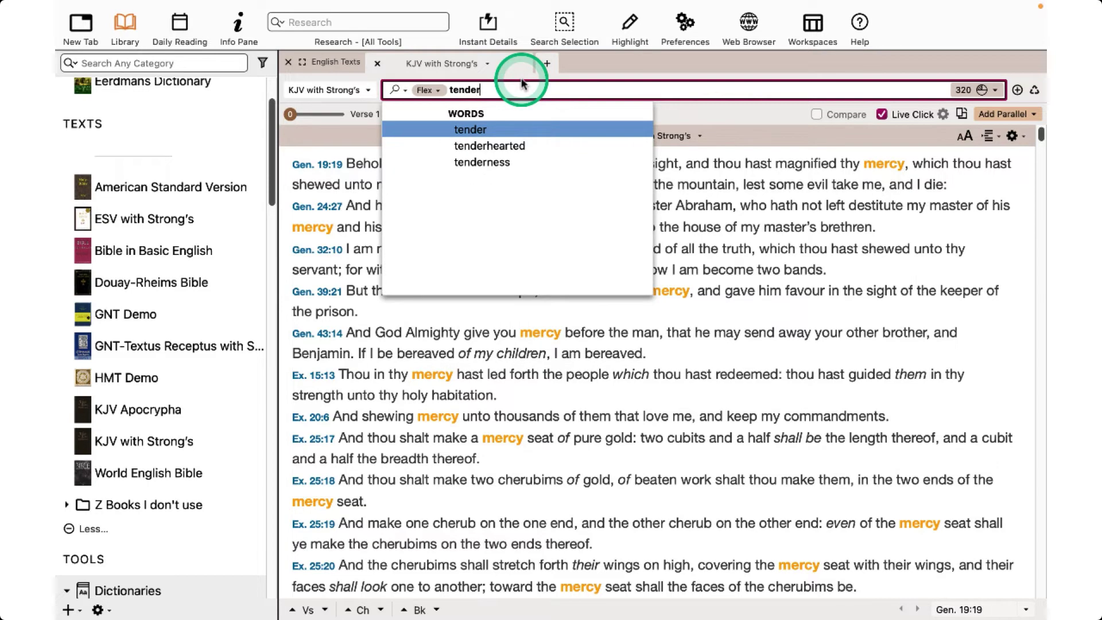
pyautogui.write(' mercy')
pyautogui.press('Return')
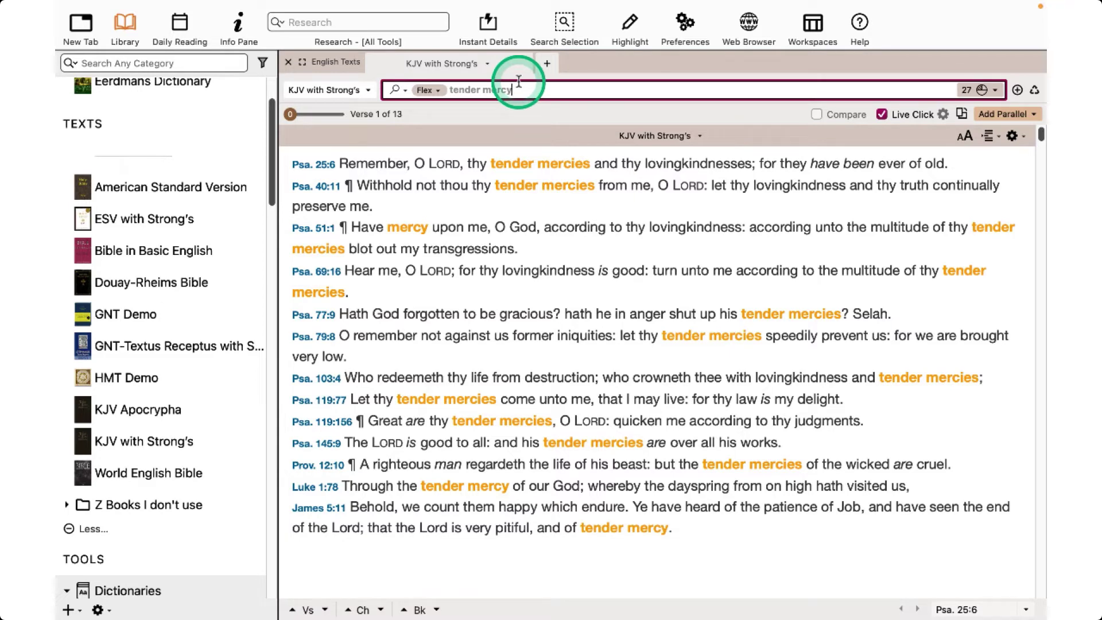
pyautogui.click(396, 89)
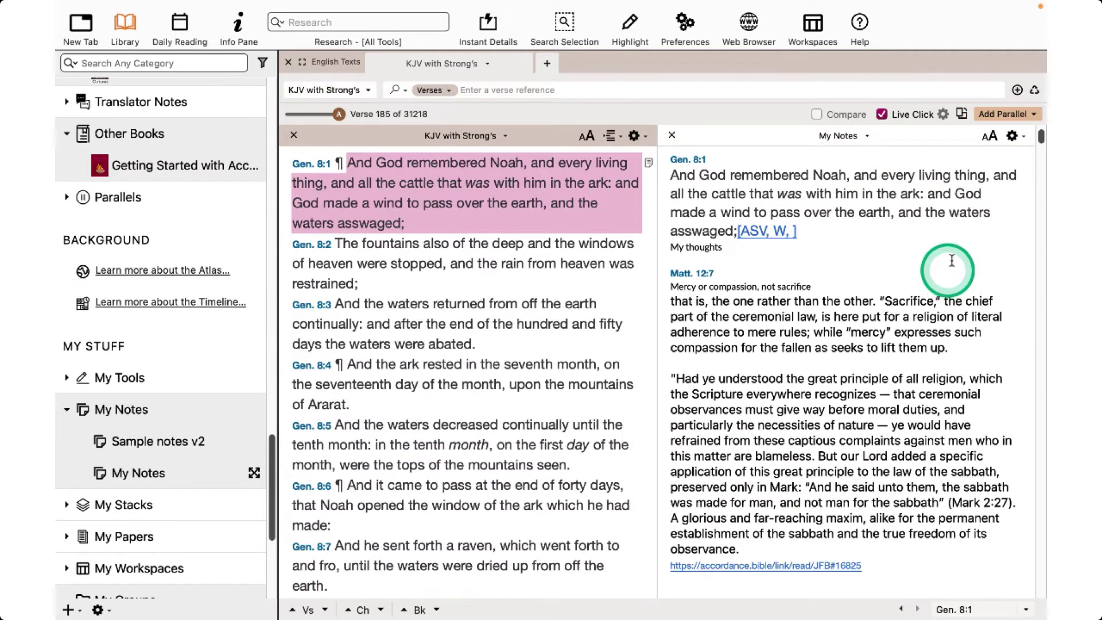
# Add GNT-Textus Receptus with Strong's as a third parallel pane beside KJV and My Notes
pyautogui.click(1006, 115)
pyautogui.moveTo(930, 159)
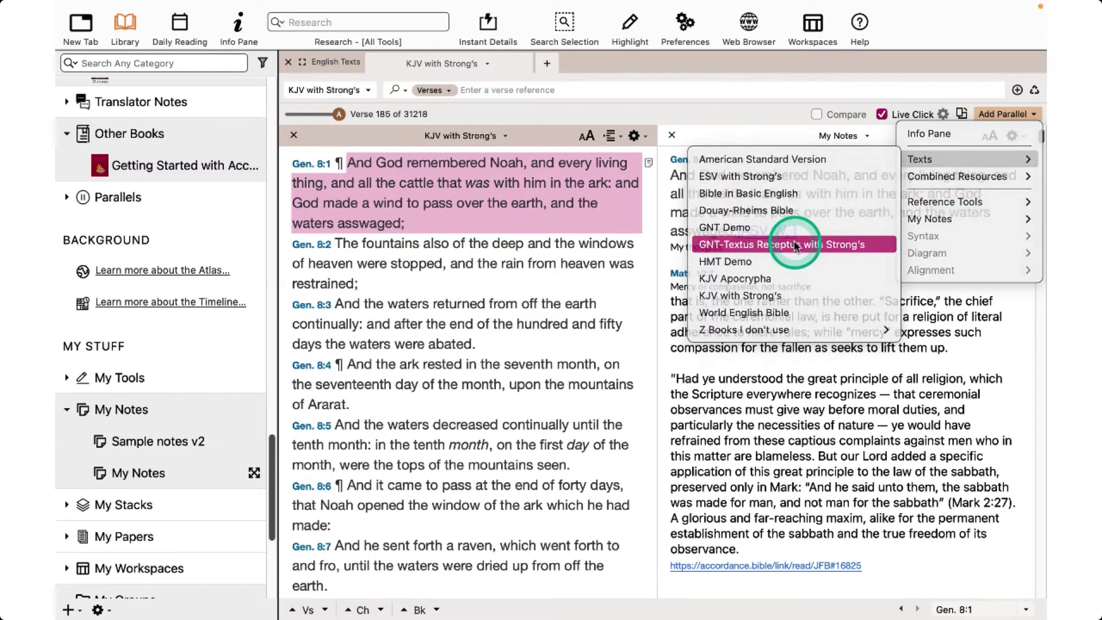
pyautogui.click(941, 239)
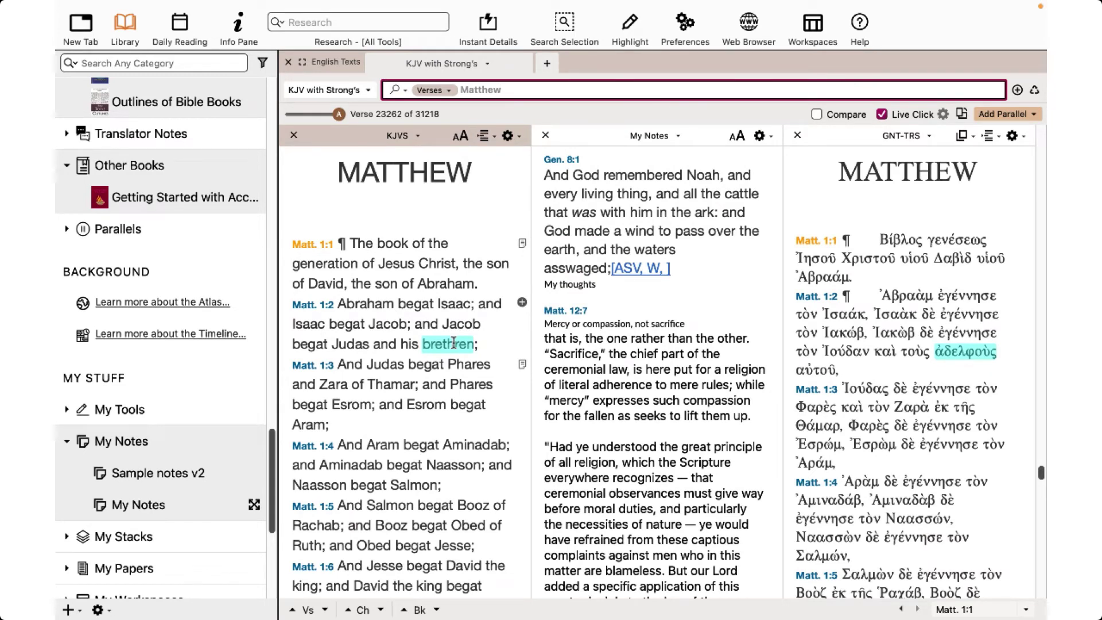
# Look up 'generation' in Matt. 1:1 in the Mounce Greek Dictionary and enlarge the text twice
pyautogui.click(314, 264)
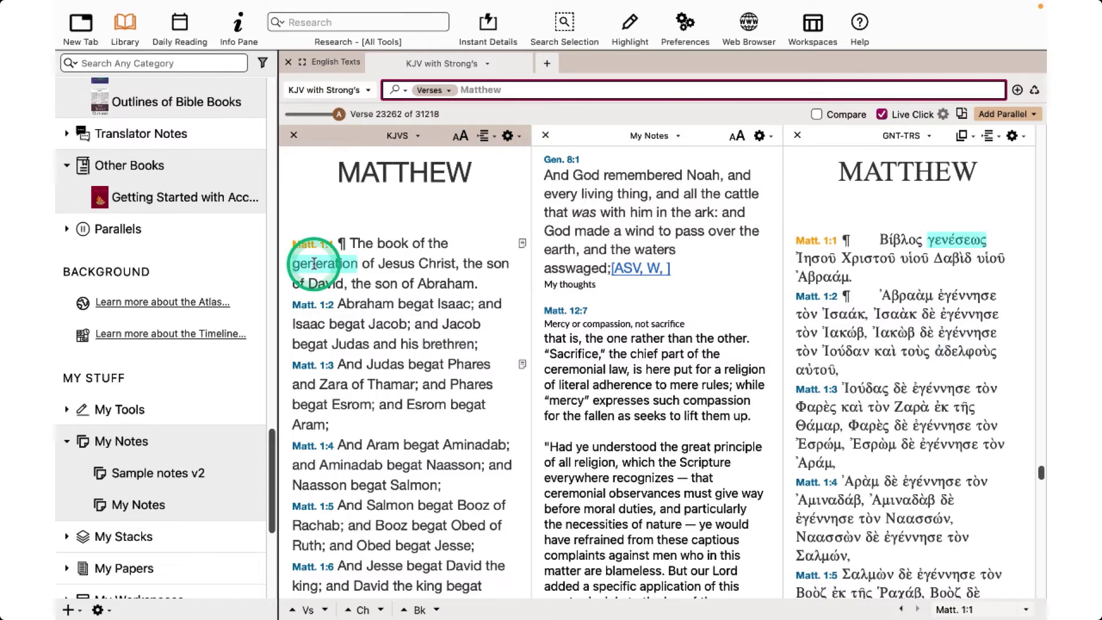
pyautogui.doubleClick(314, 264)
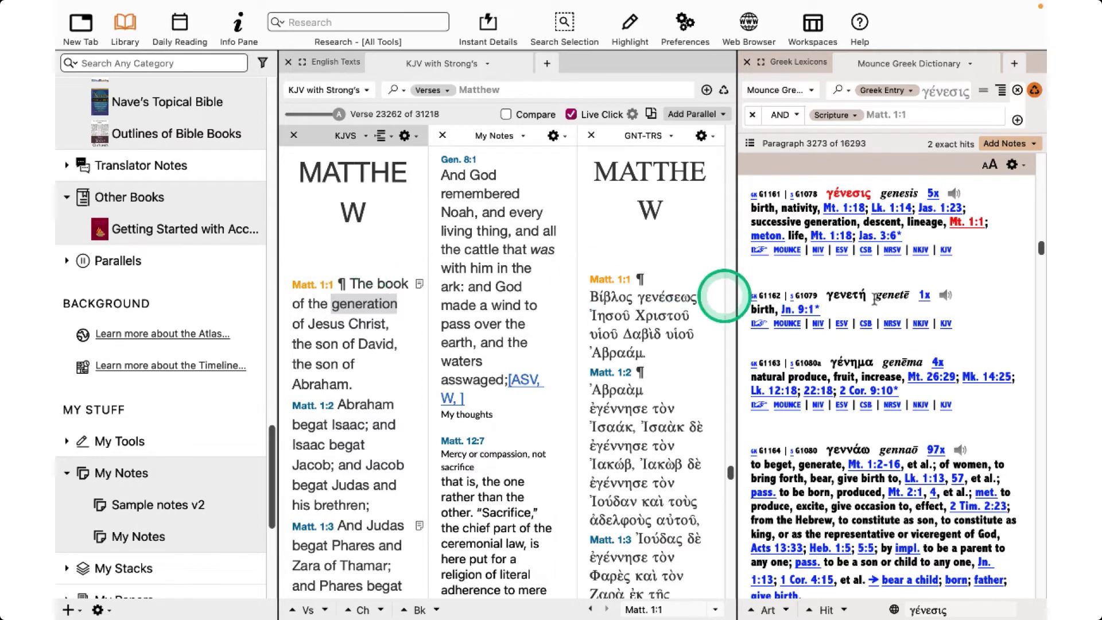
pyautogui.click(992, 168)
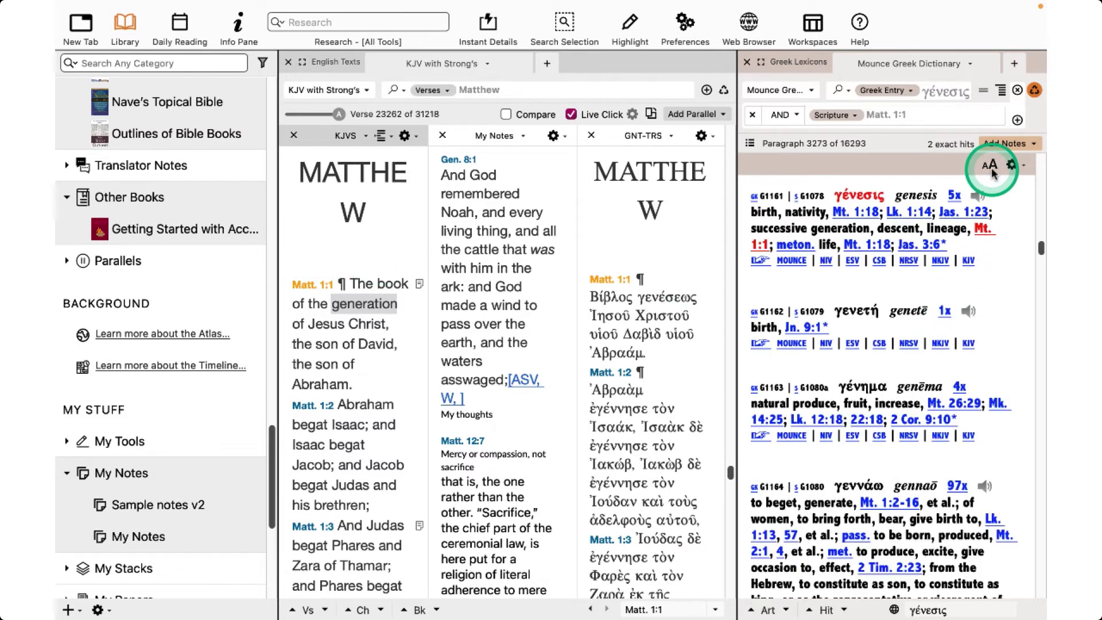
pyautogui.click(992, 168)
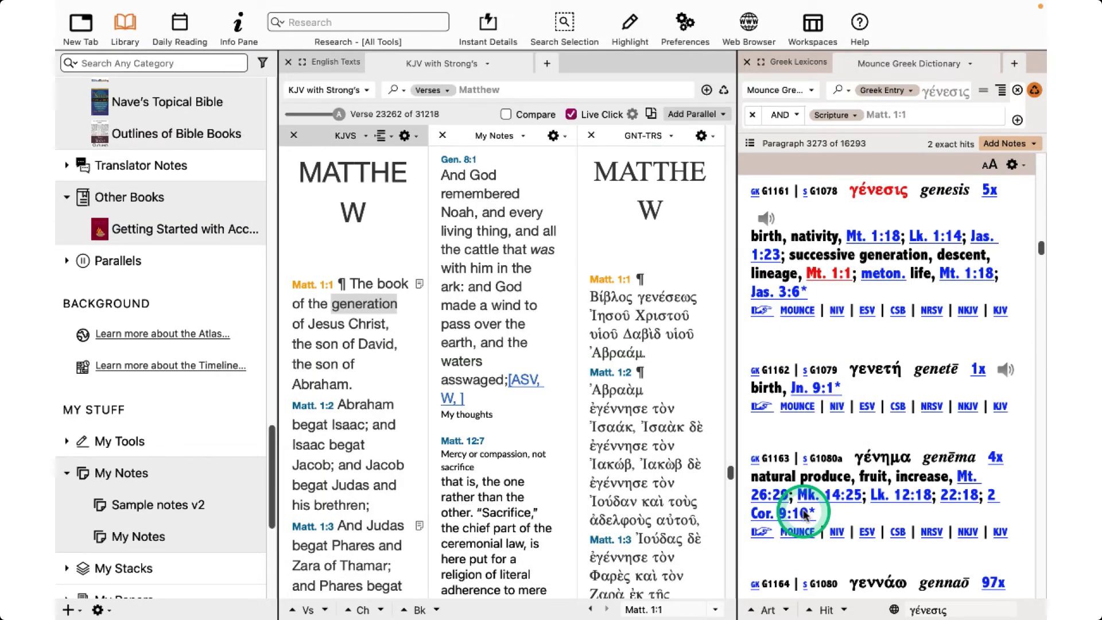
# Hide the library sidebar and switch the right zone to New Bible Commentary
pyautogui.moveTo(130, 44)
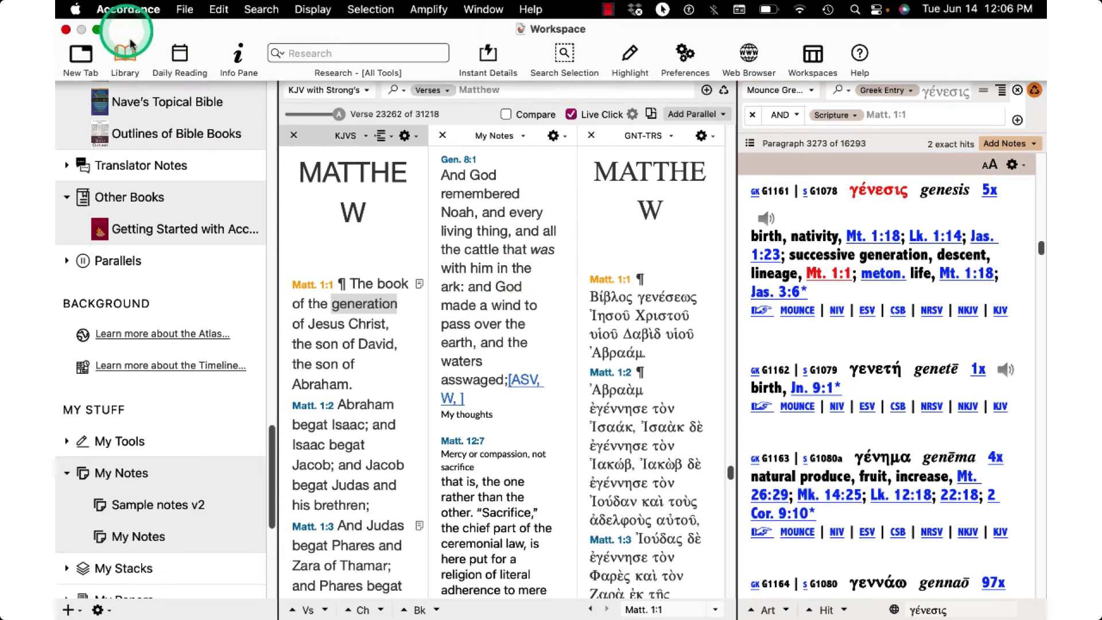
pyautogui.click(126, 63)
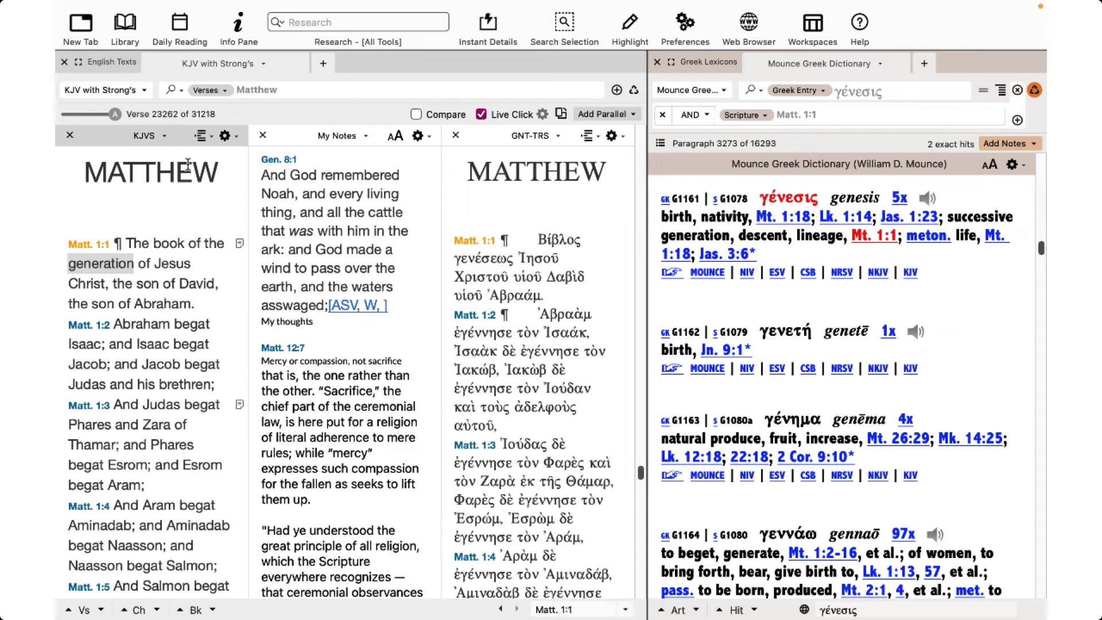
pyautogui.click(373, 202)
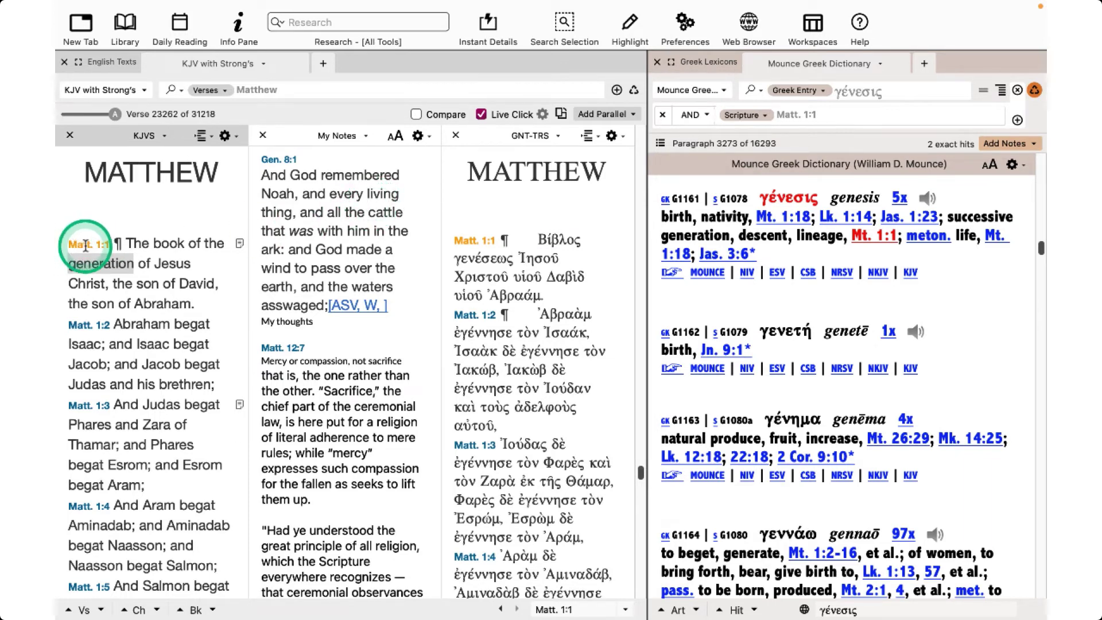
# Show the KJV as the saved Strong's interlinear and close the GNT-TRS pane
pyautogui.moveTo(84, 243)
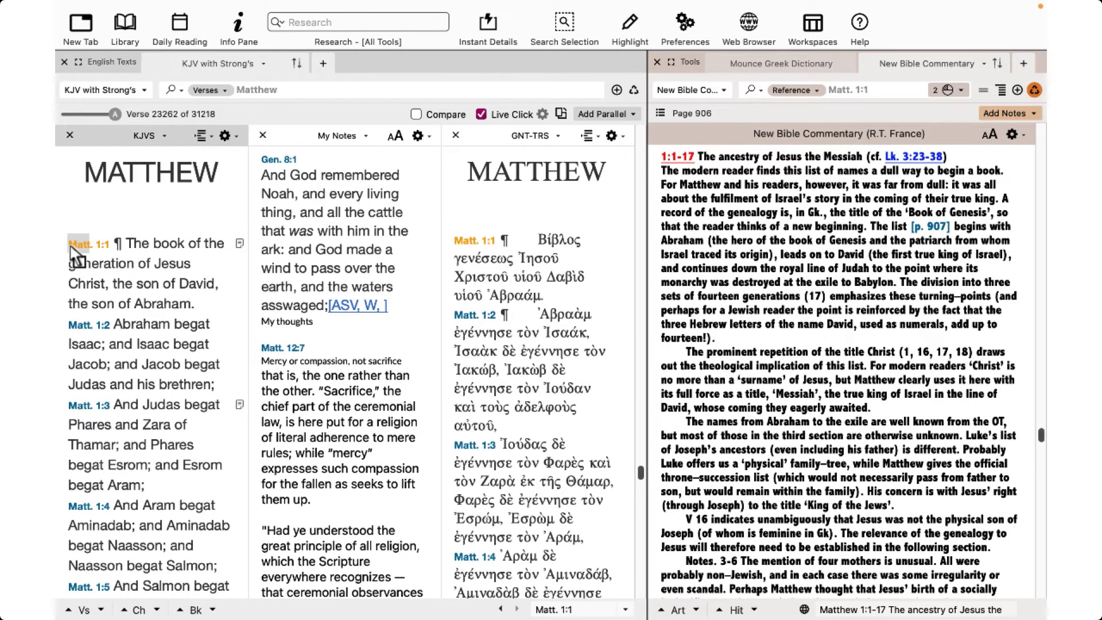
pyautogui.click(198, 137)
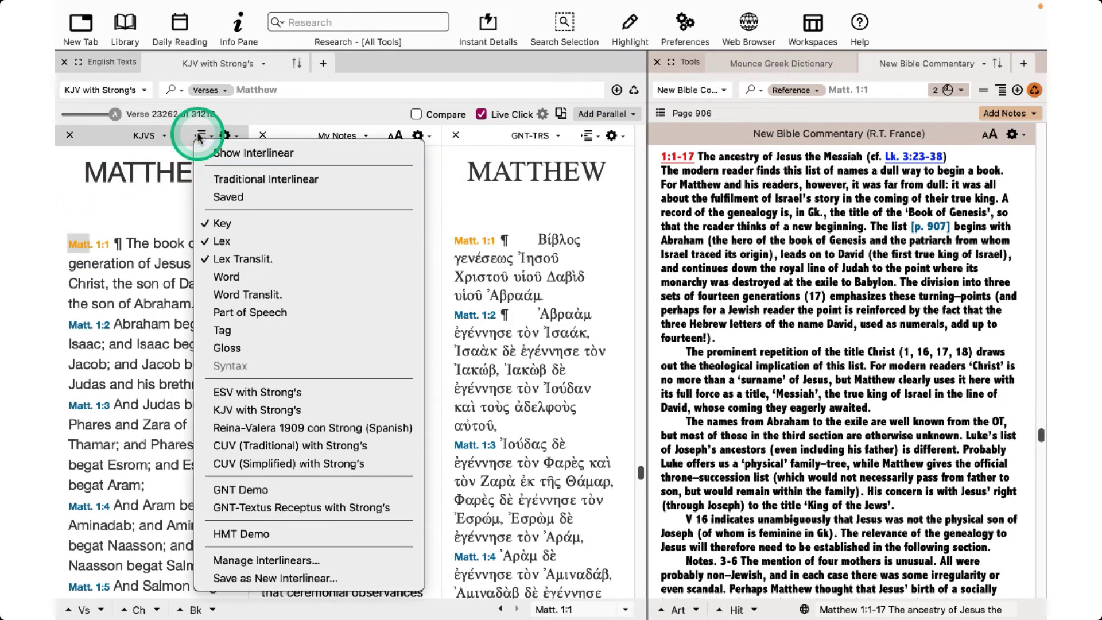
pyautogui.click(228, 196)
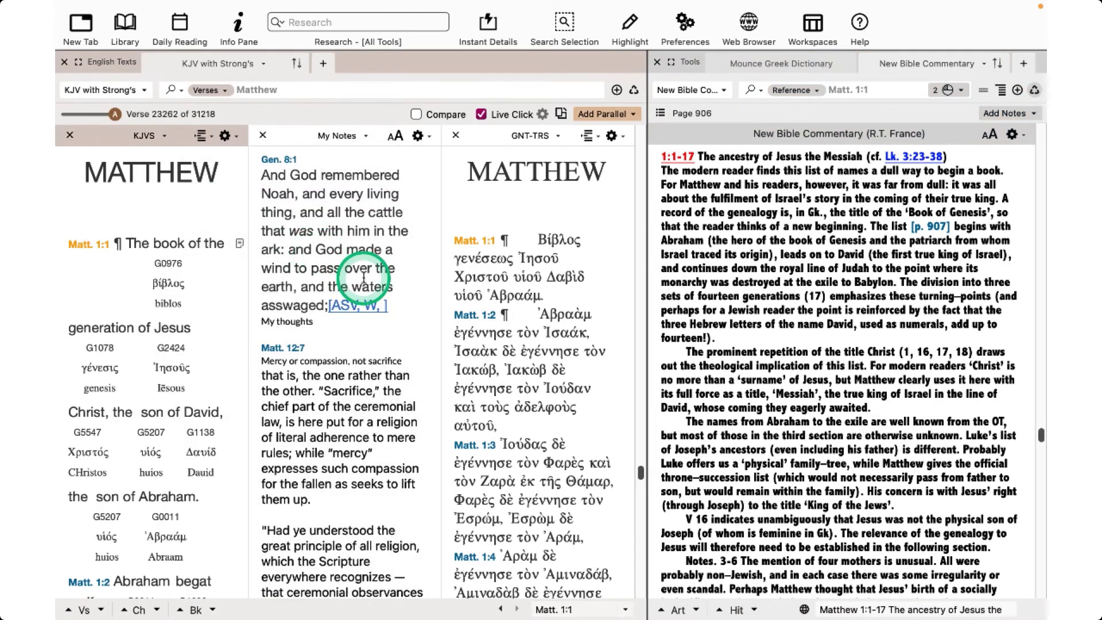
pyautogui.click(456, 134)
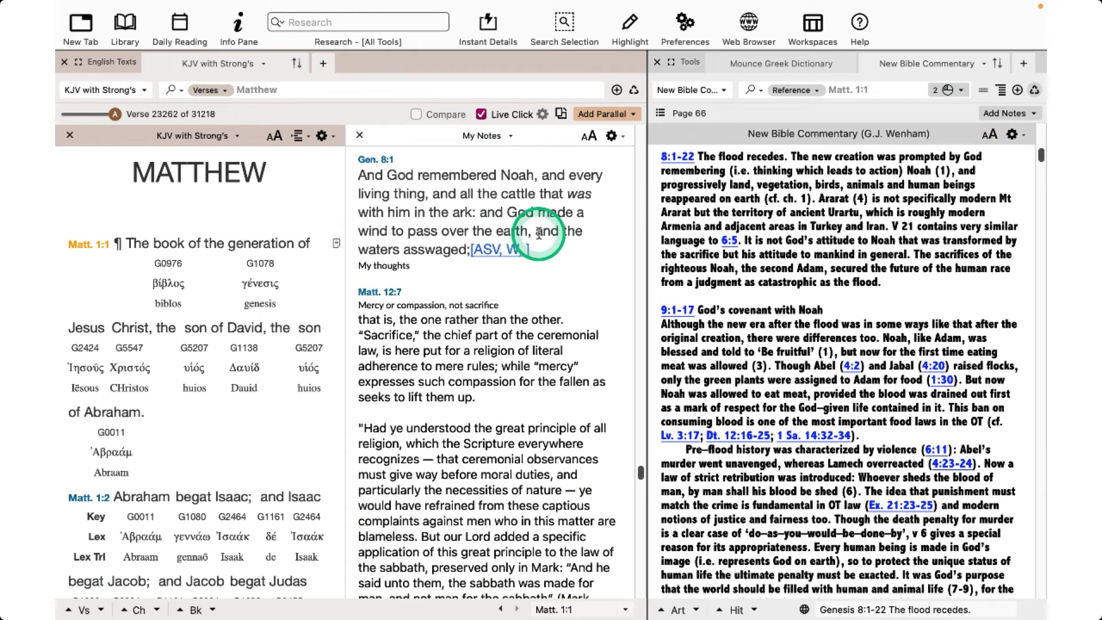
# Save As the workspace to Workspace.accord in the Accordance Files folder
pyautogui.moveTo(126, 5)
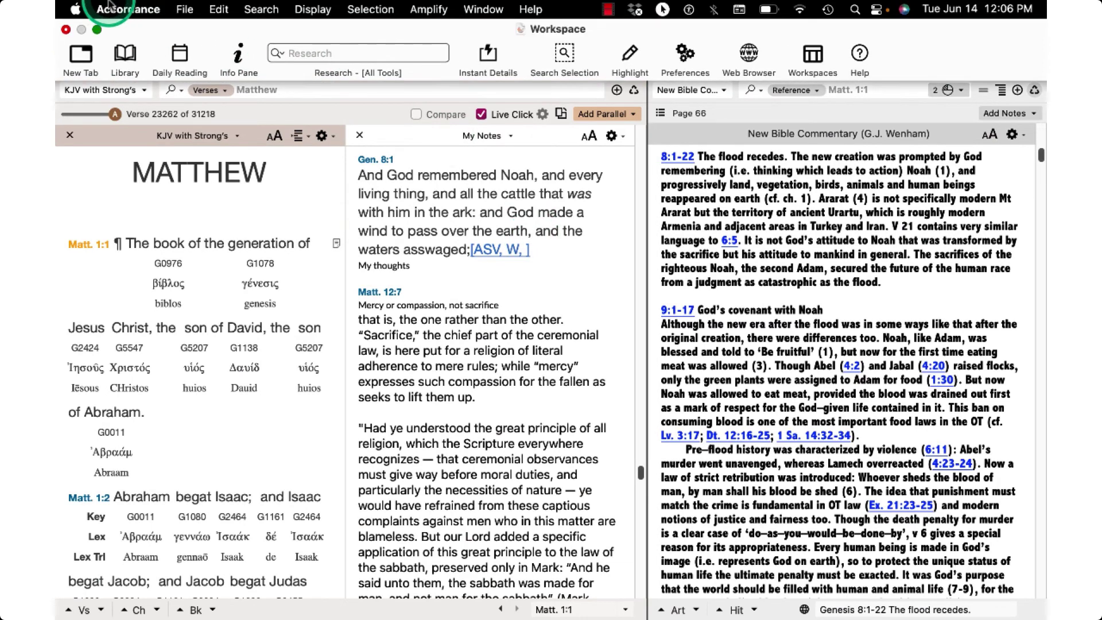
pyautogui.click(184, 9)
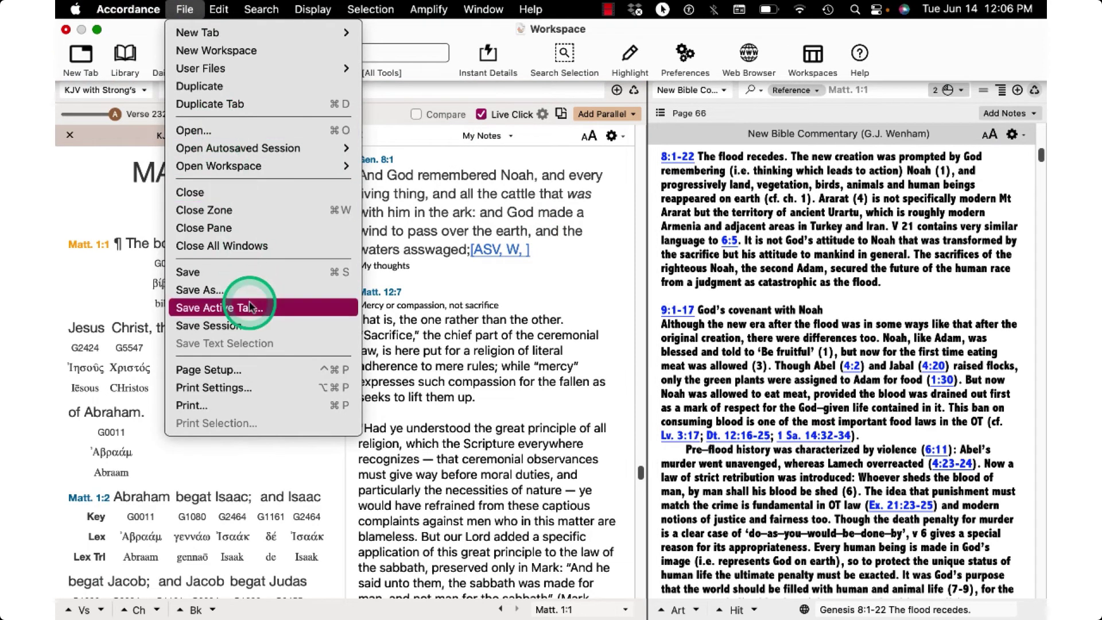
pyautogui.click(460, 362)
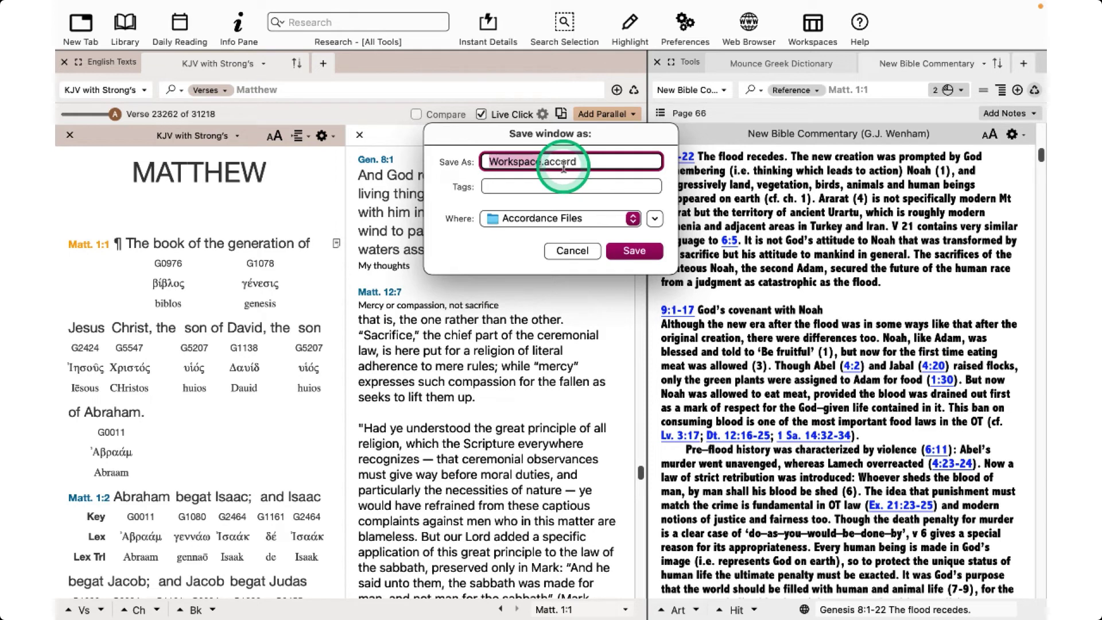
pyautogui.click(627, 252)
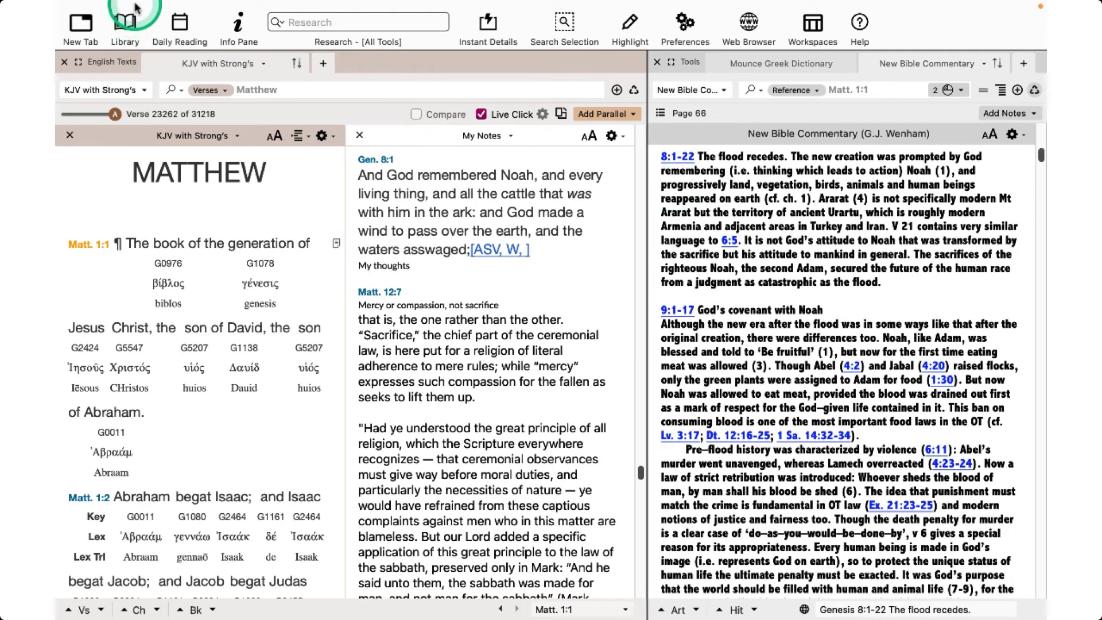
# Glance at the Open Workspace list, then add a Web Browser zone showing accordancebible.com
pyautogui.moveTo(138, 4)
pyautogui.click(185, 10)
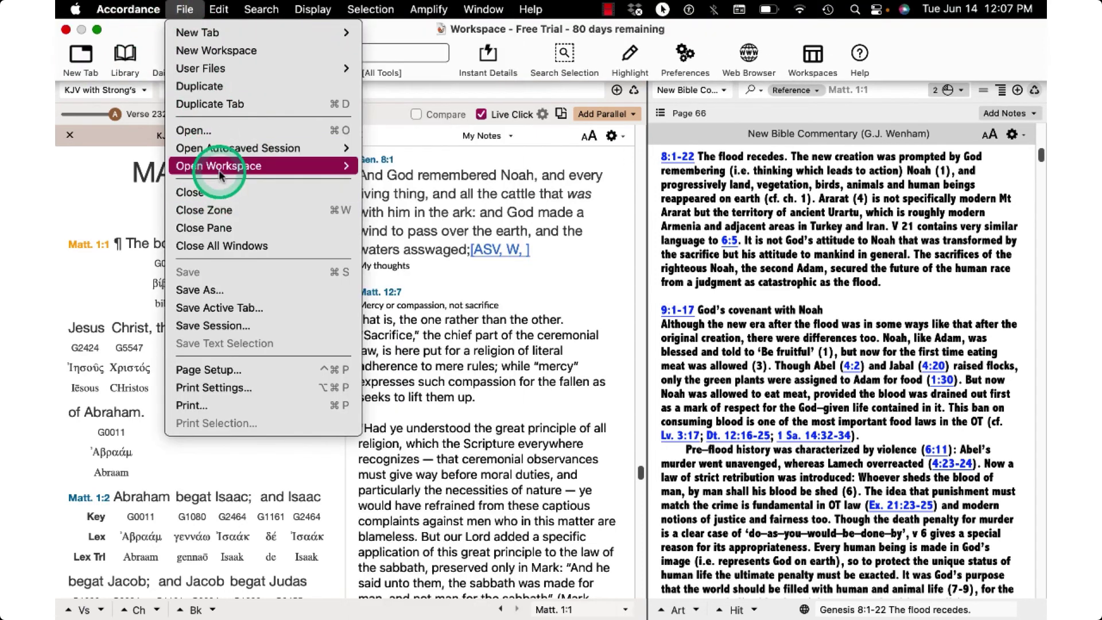
pyautogui.moveTo(217, 167)
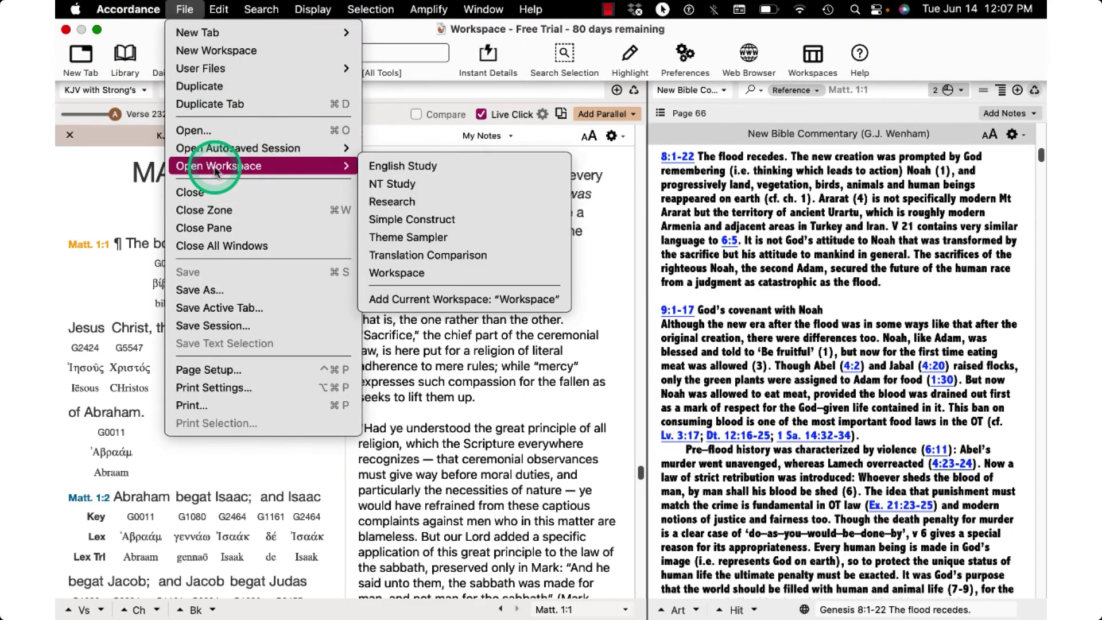
pyautogui.click(598, 336)
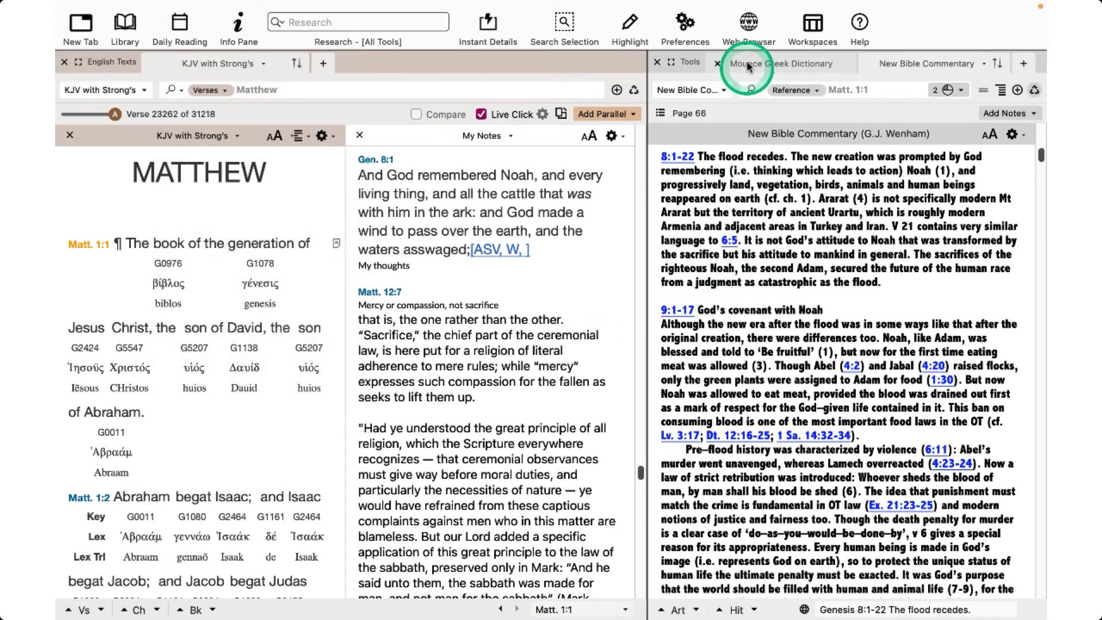
pyautogui.click(750, 36)
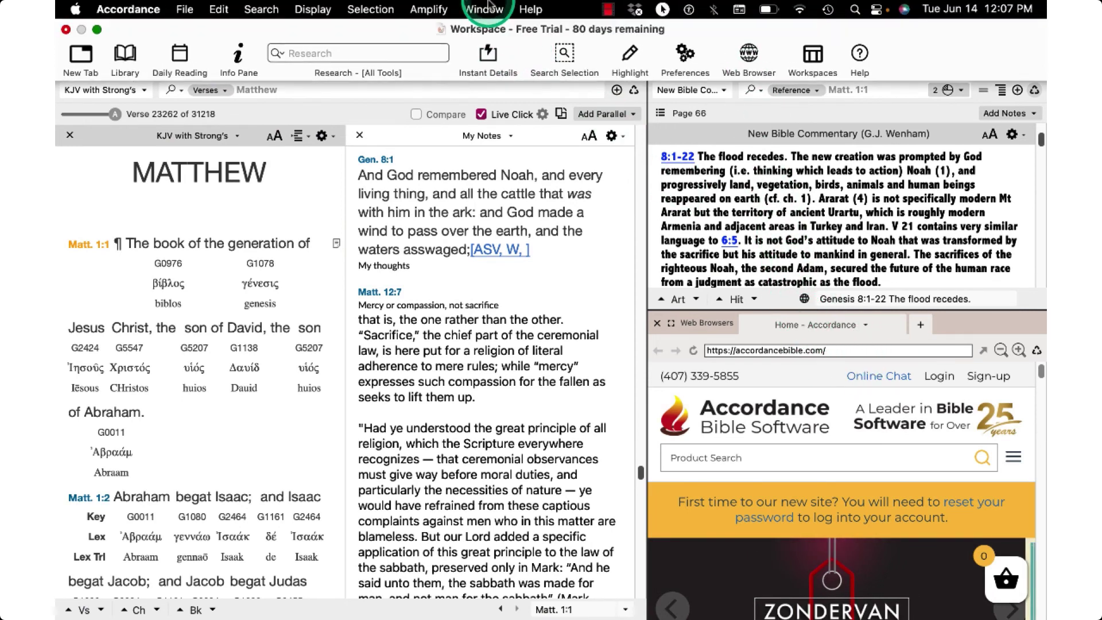
# Browse the Help menu's Tutorials and Getting Started training options
pyautogui.click(530, 9)
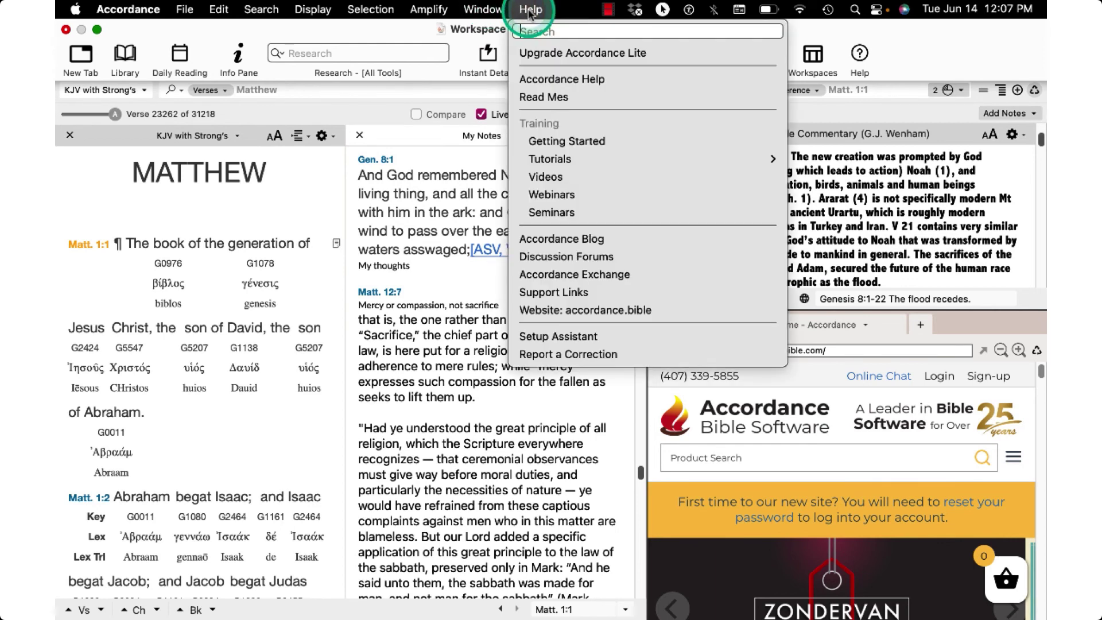
pyautogui.moveTo(560, 161)
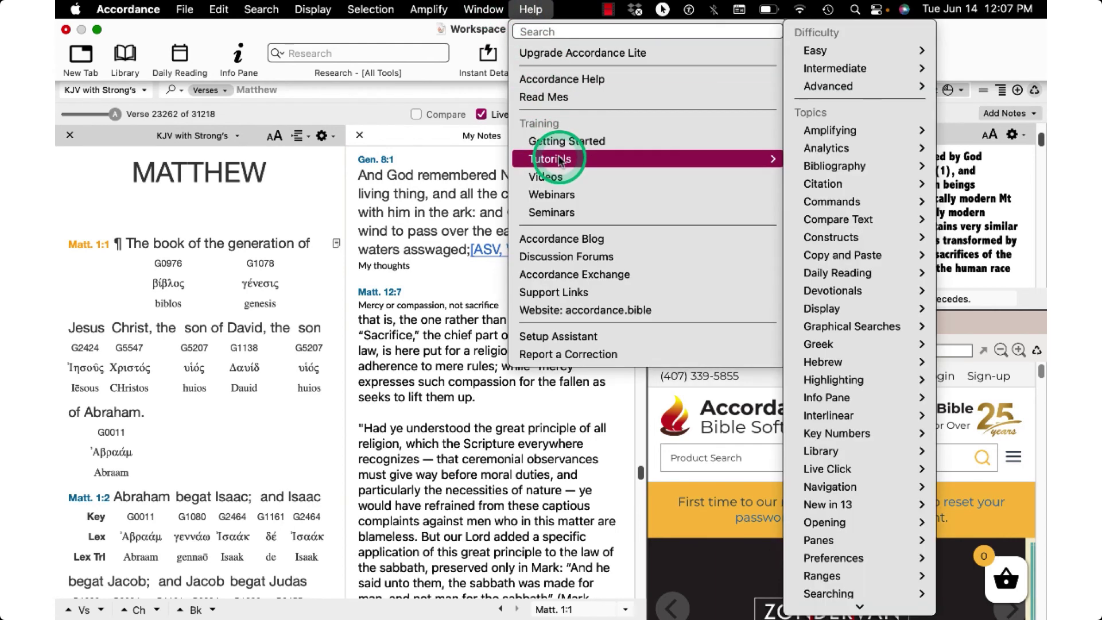